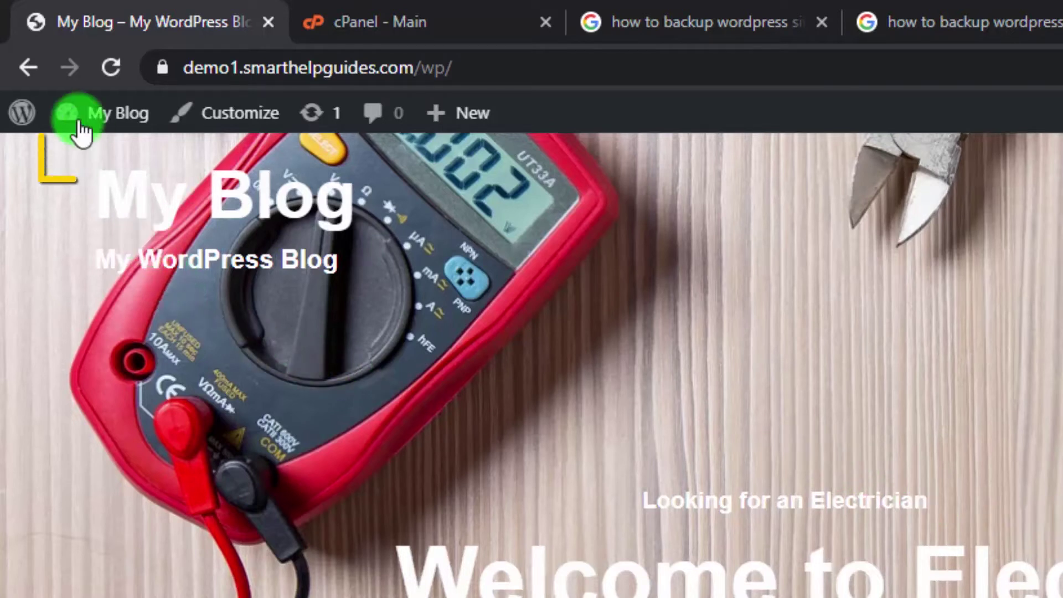
# Step: Open the My Blog Dashboard and scroll to At a Glance (2 posts, 1 page, 1 comment)
pyautogui.moveTo(83, 114)
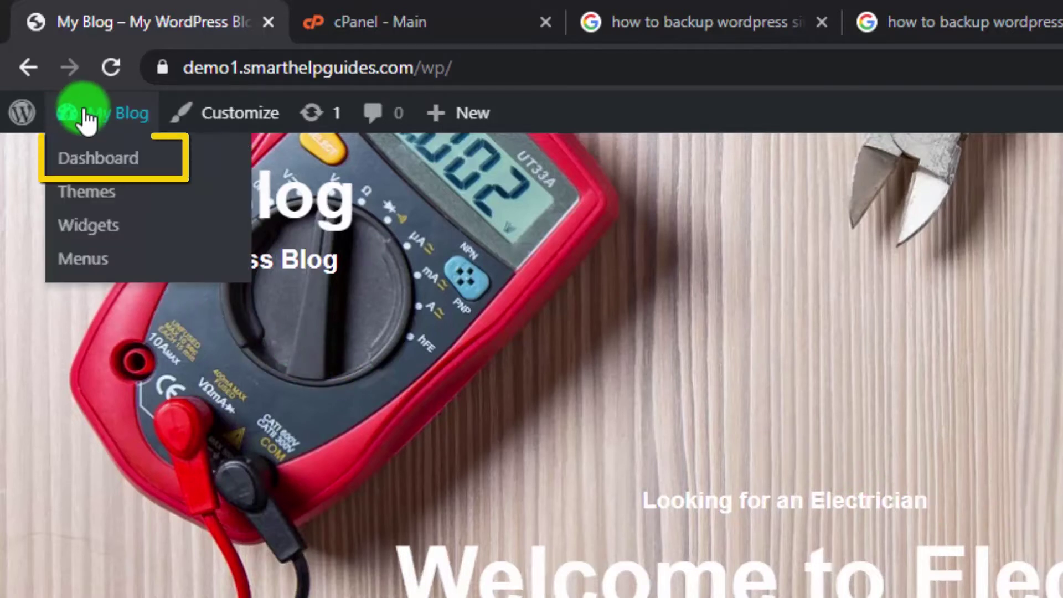
pyautogui.click(92, 163)
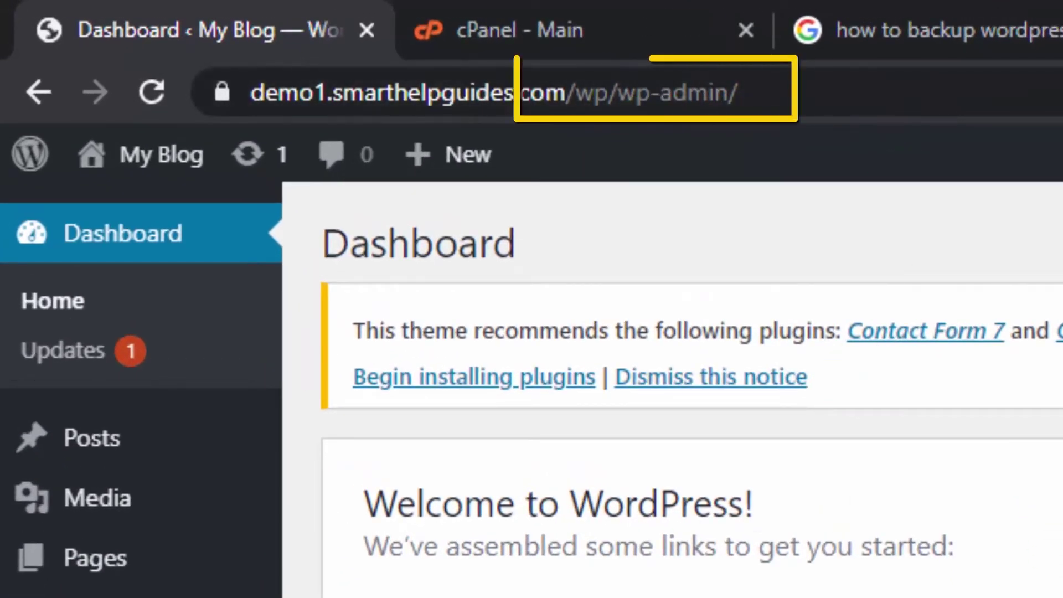
pyautogui.scroll(-5, 868, 442)
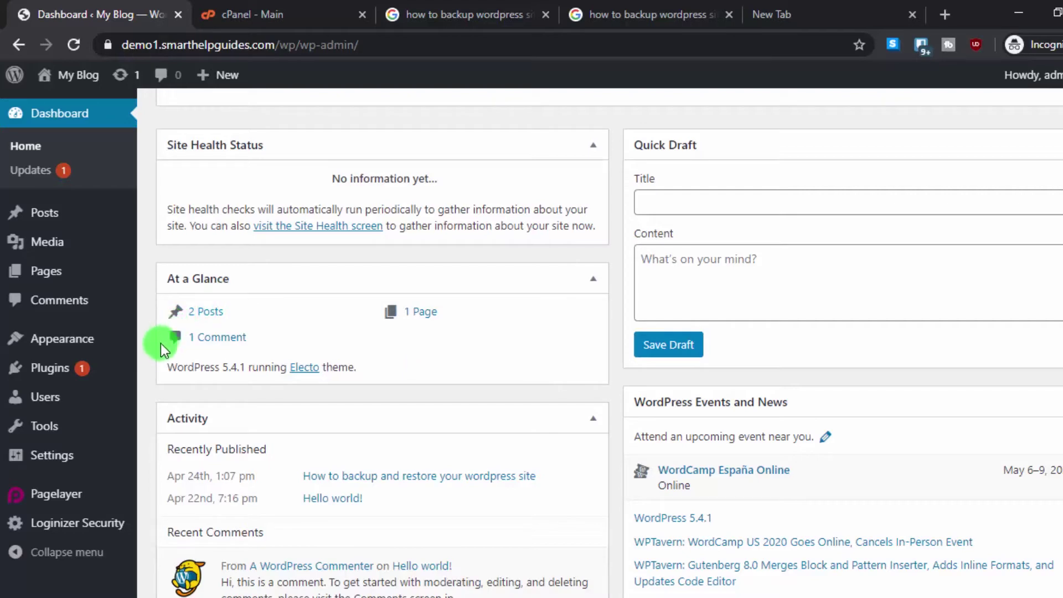
# Step: Go to Plugins > Add New and search for 'updraft'
pyautogui.moveTo(71, 373)
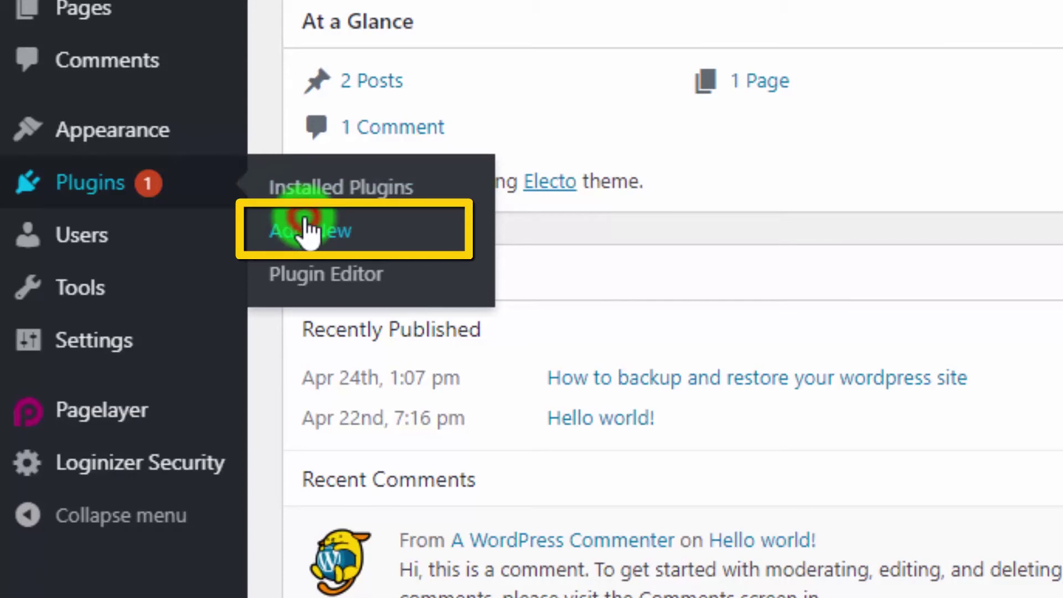
pyautogui.click(309, 230)
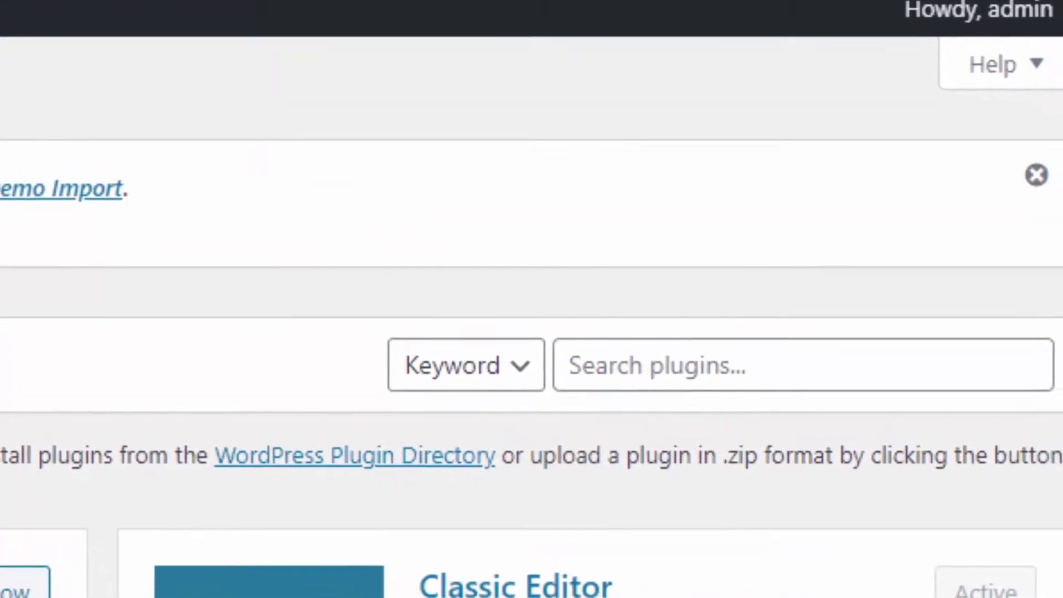
pyautogui.click(681, 375)
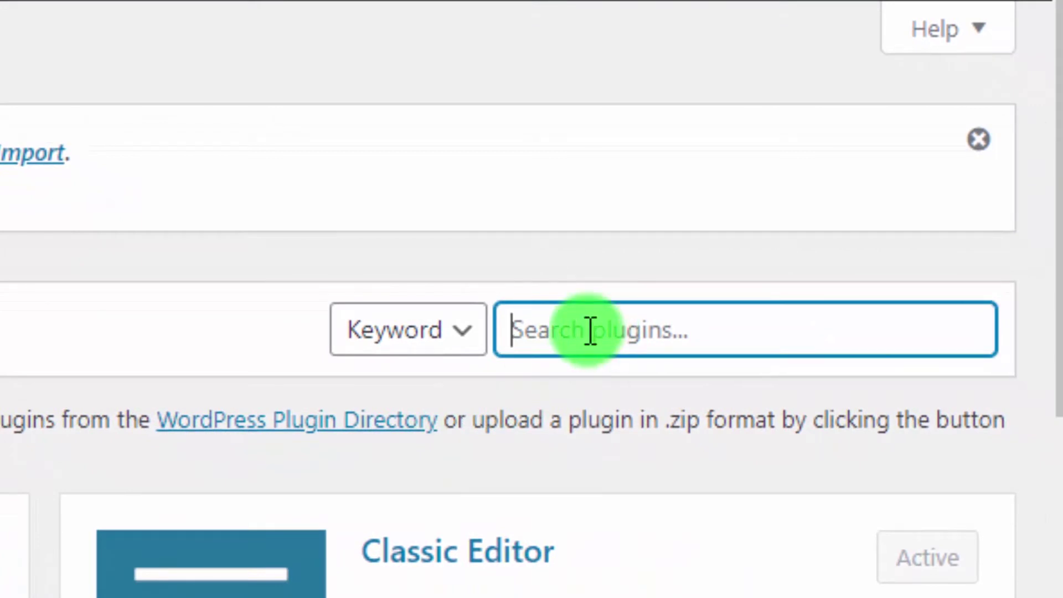
pyautogui.write('up')
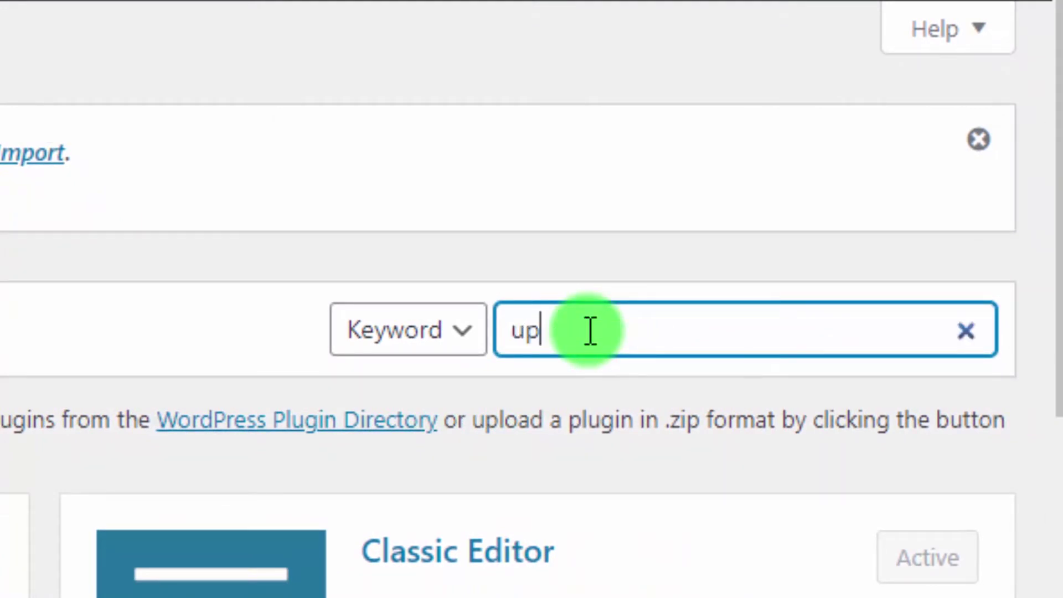
pyautogui.write('draft')
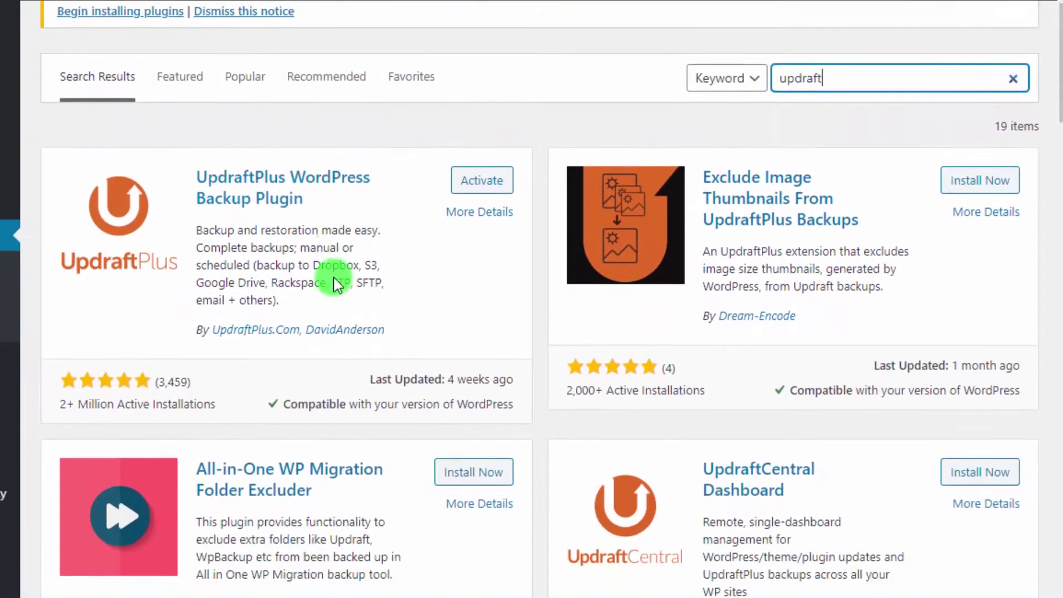
# Step: Activate the UpdraftPlus WordPress Backup Plugin and close its welcome popup
pyautogui.scroll(-2, 336, 284)
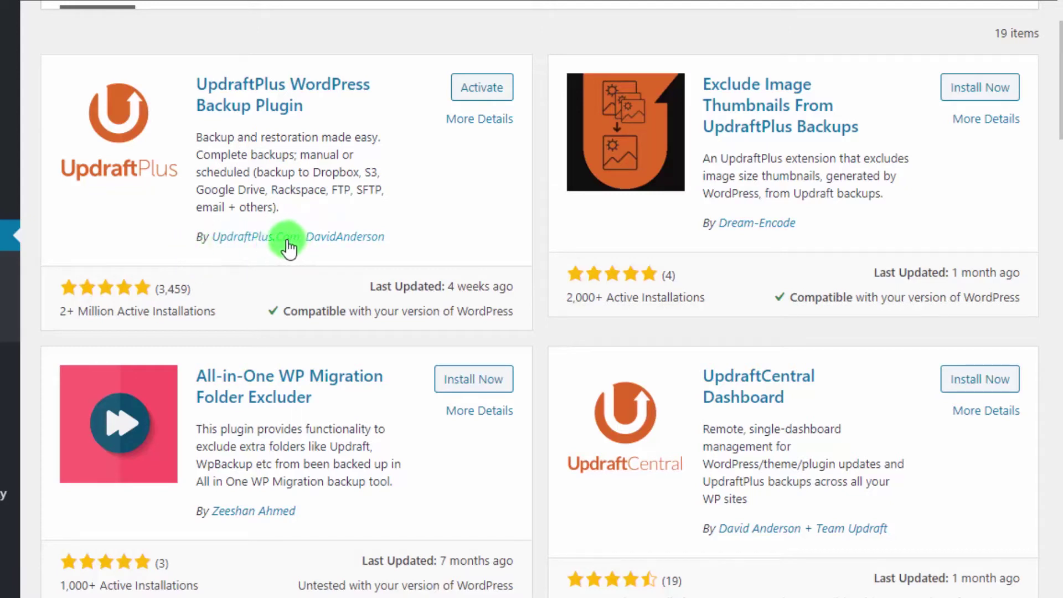
pyautogui.click(477, 88)
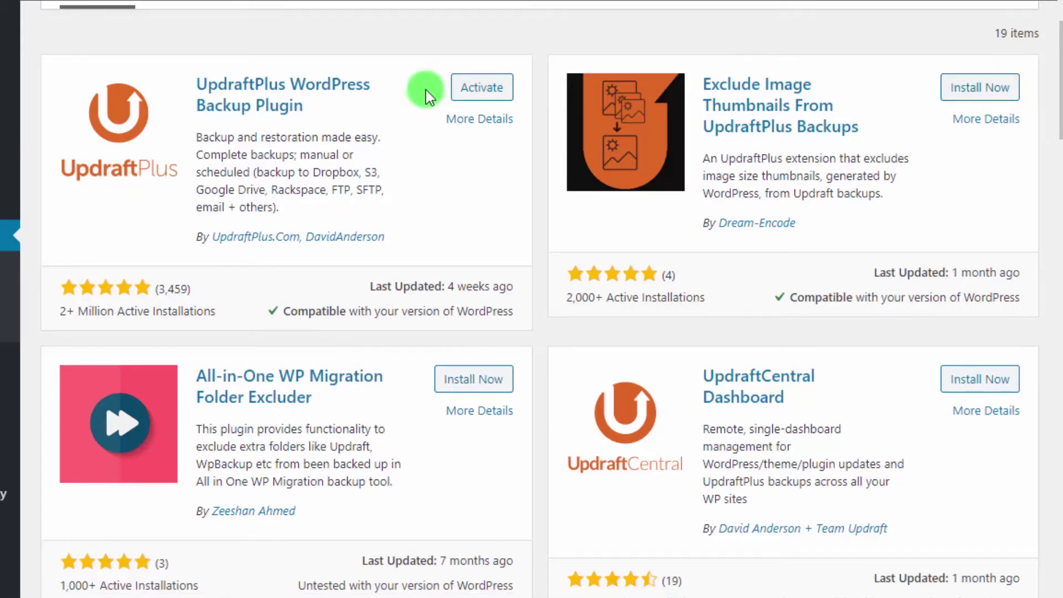
pyautogui.click(498, 97)
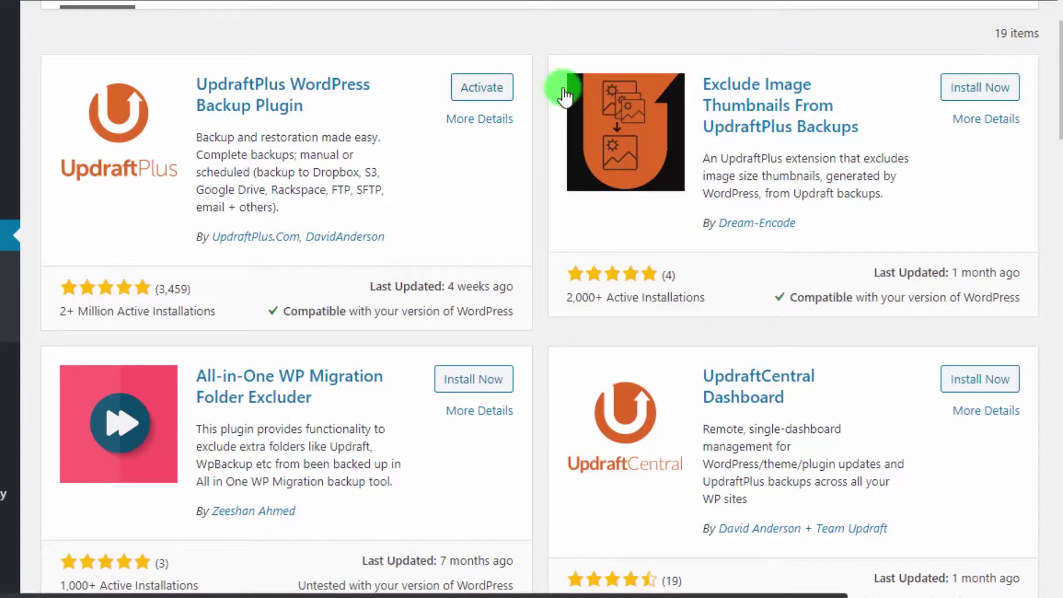
pyautogui.click(502, 94)
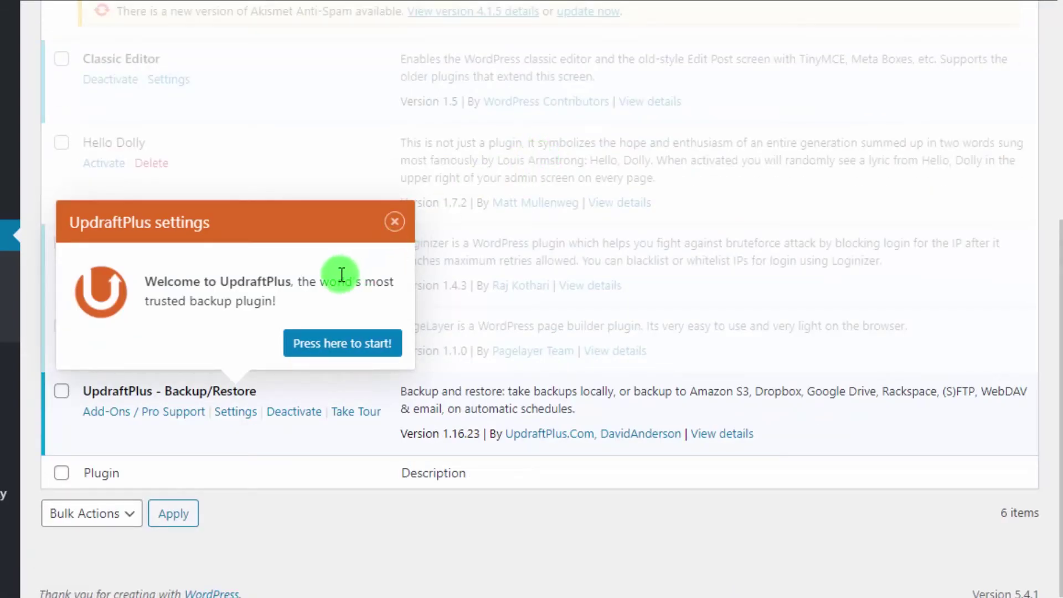
pyautogui.click(398, 228)
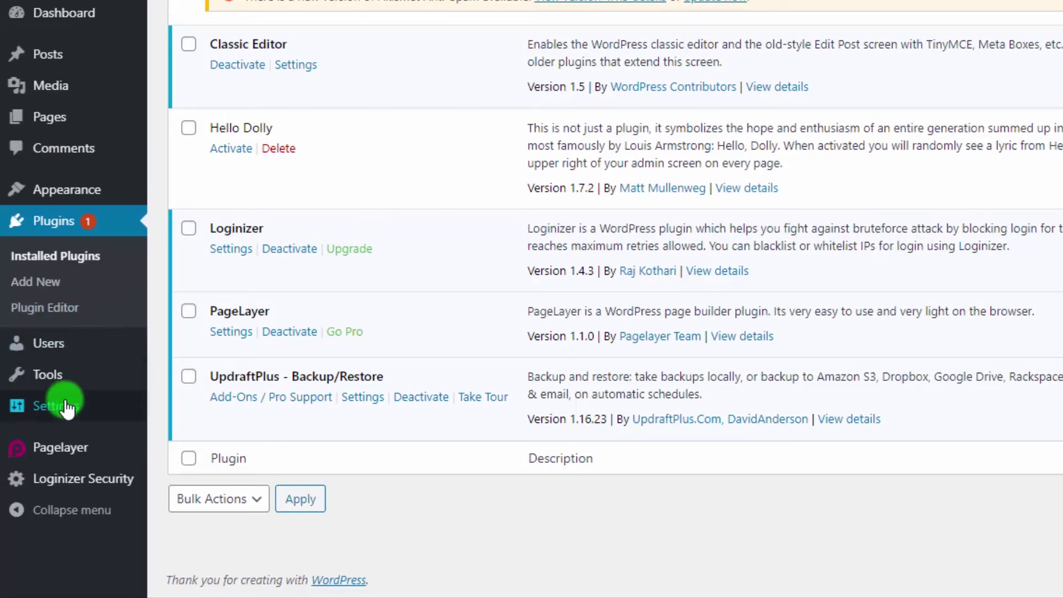
# Step: Open Settings > UpdraftPlus Backups and look over the page, which shows 0 existing backups
pyautogui.moveTo(66, 409)
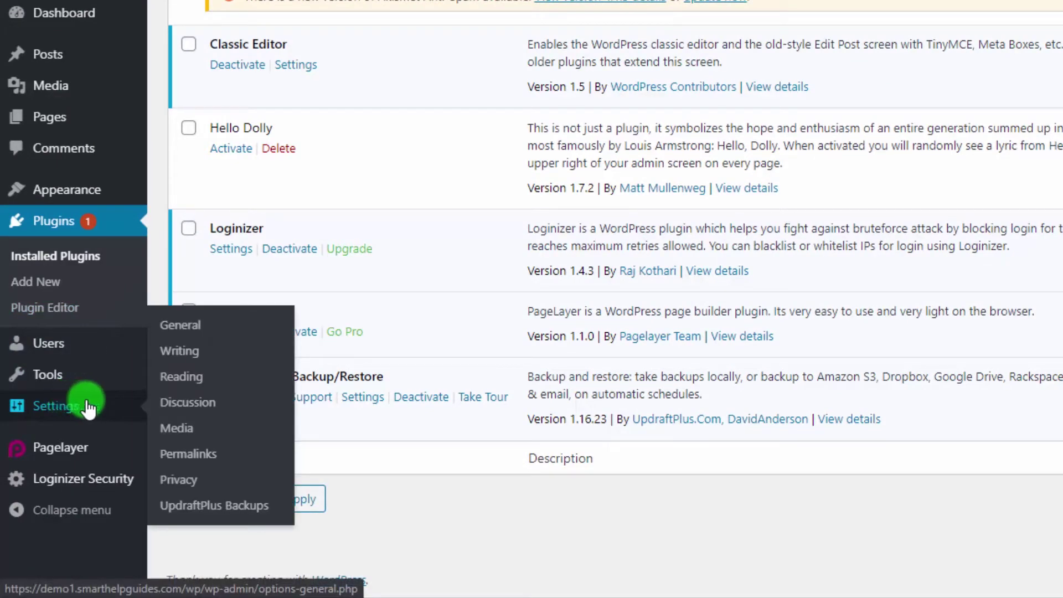
pyautogui.click(213, 508)
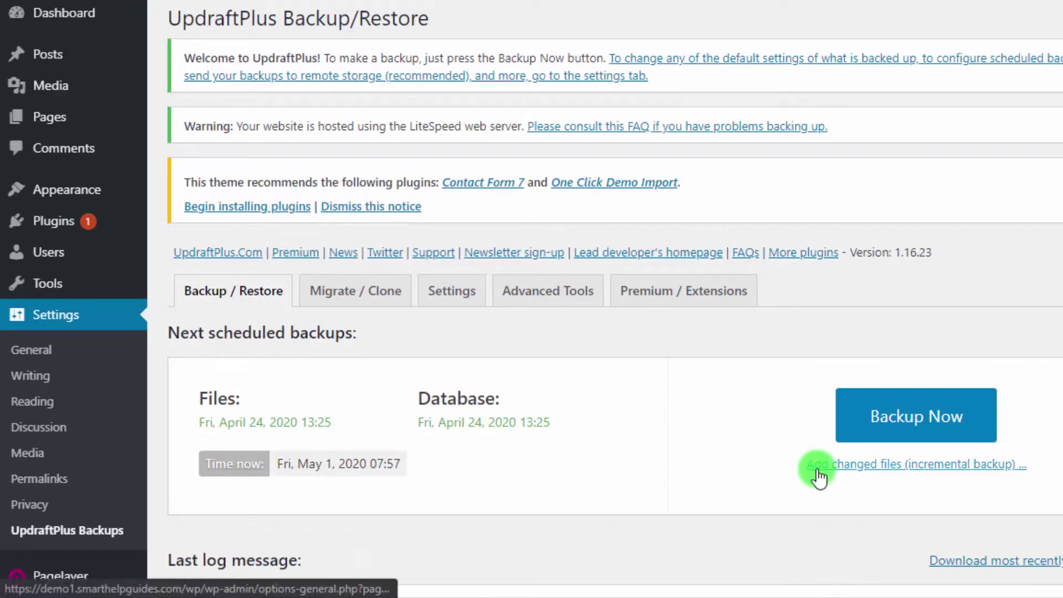
pyautogui.scroll(-3, 818, 476)
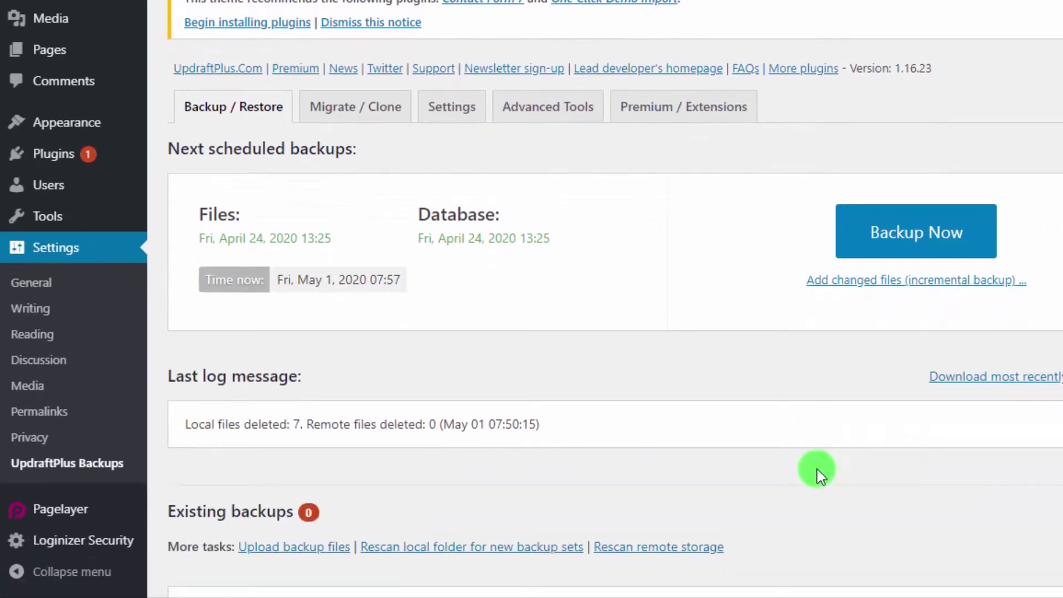
pyautogui.scroll(-2, 819, 476)
pyautogui.scroll(2, 819, 471)
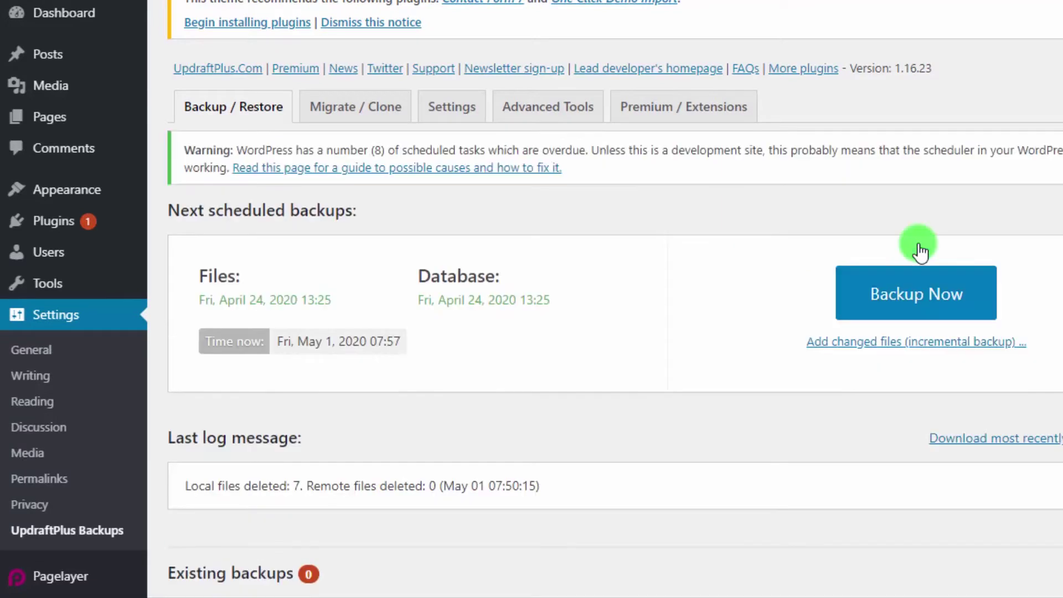
# Step: Run an UpdraftPlus Backup Now with both Include database and Include files ticked
pyautogui.click(915, 305)
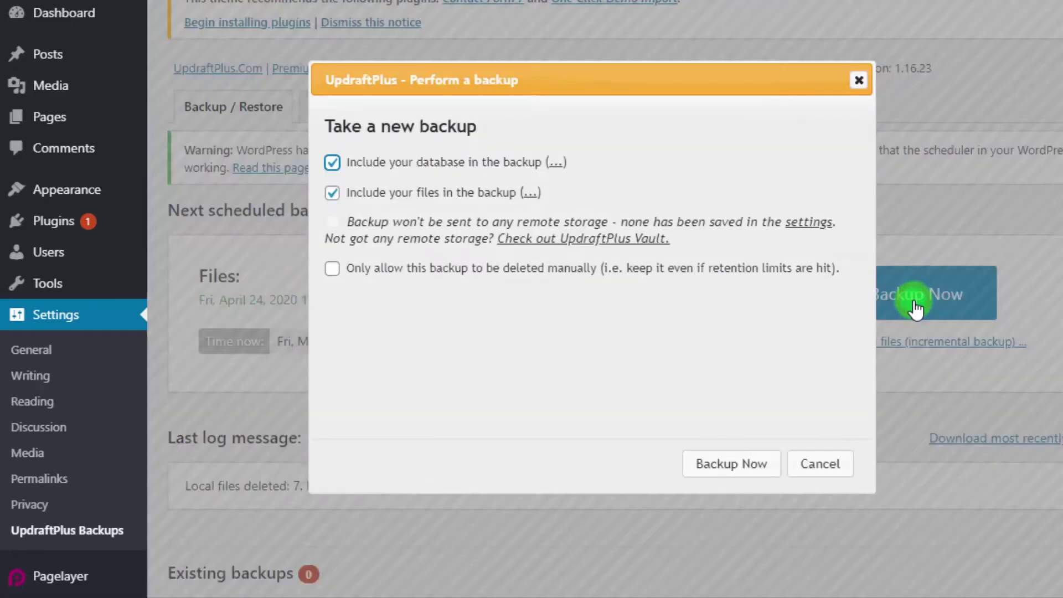
pyautogui.click(352, 159)
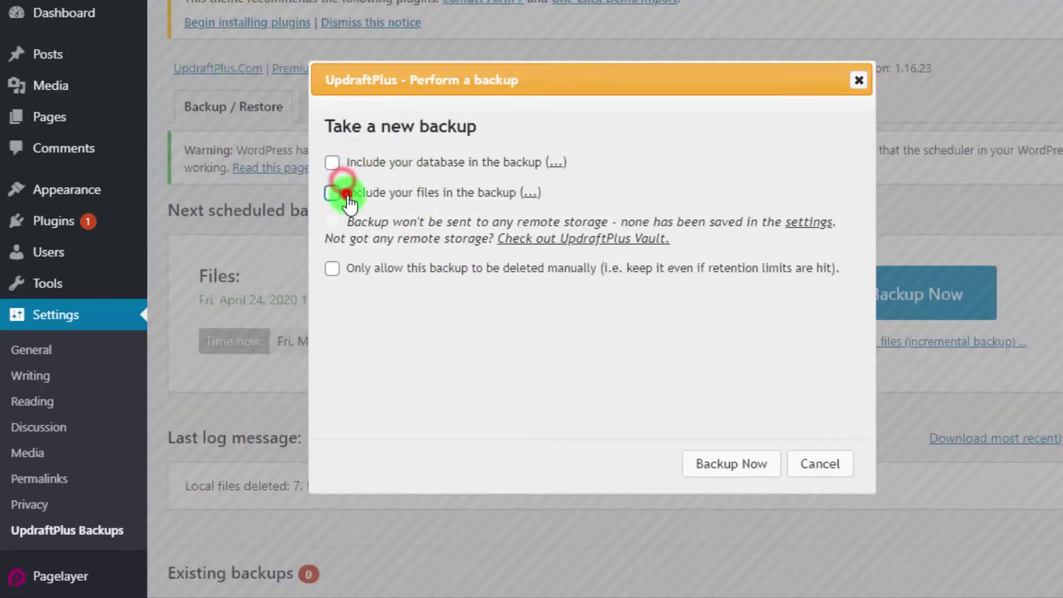
pyautogui.click(344, 189)
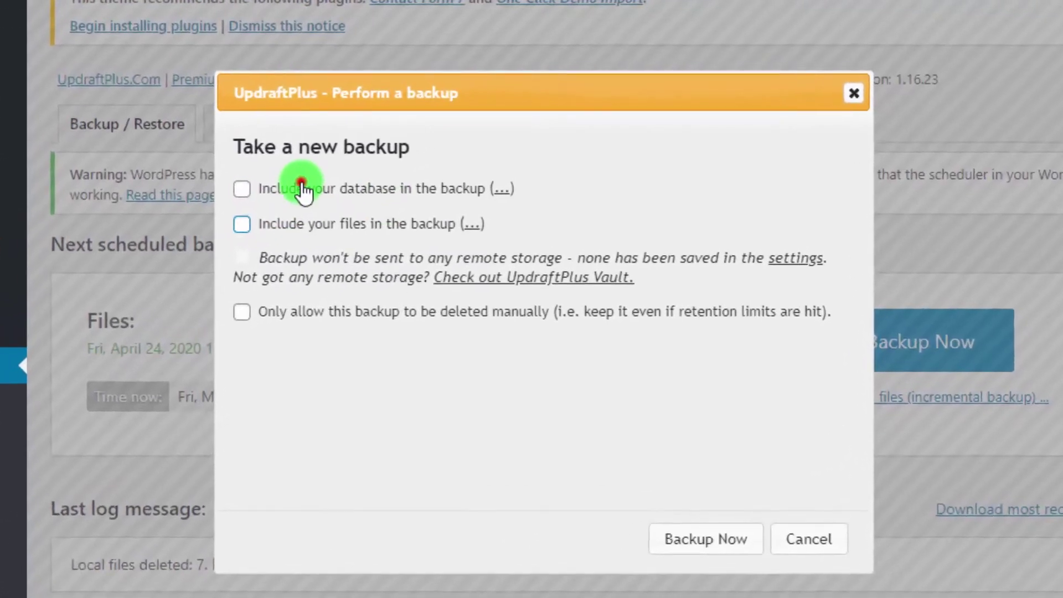
pyautogui.click(302, 188)
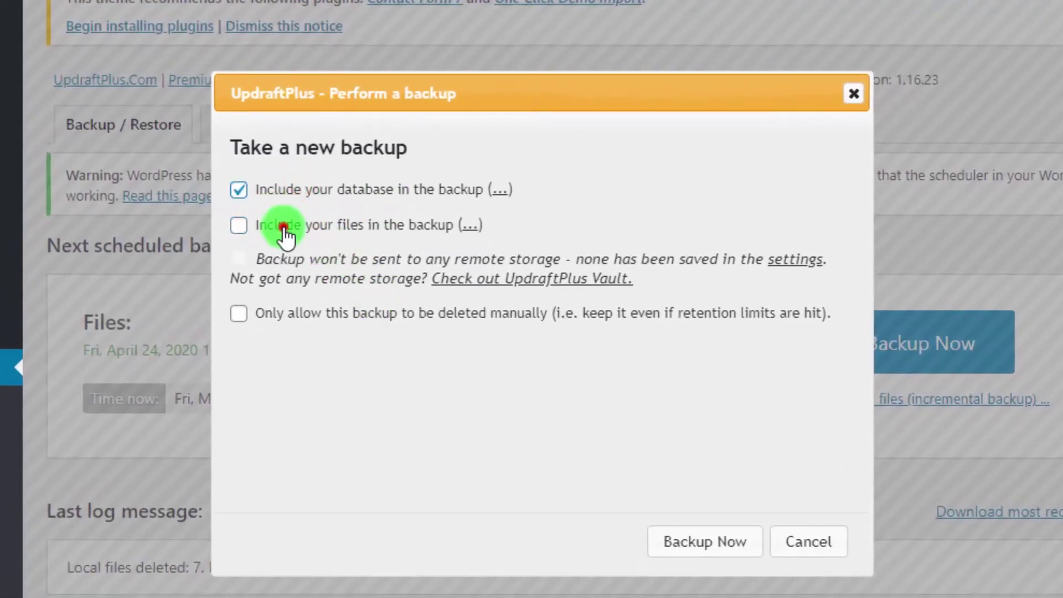
pyautogui.click(283, 227)
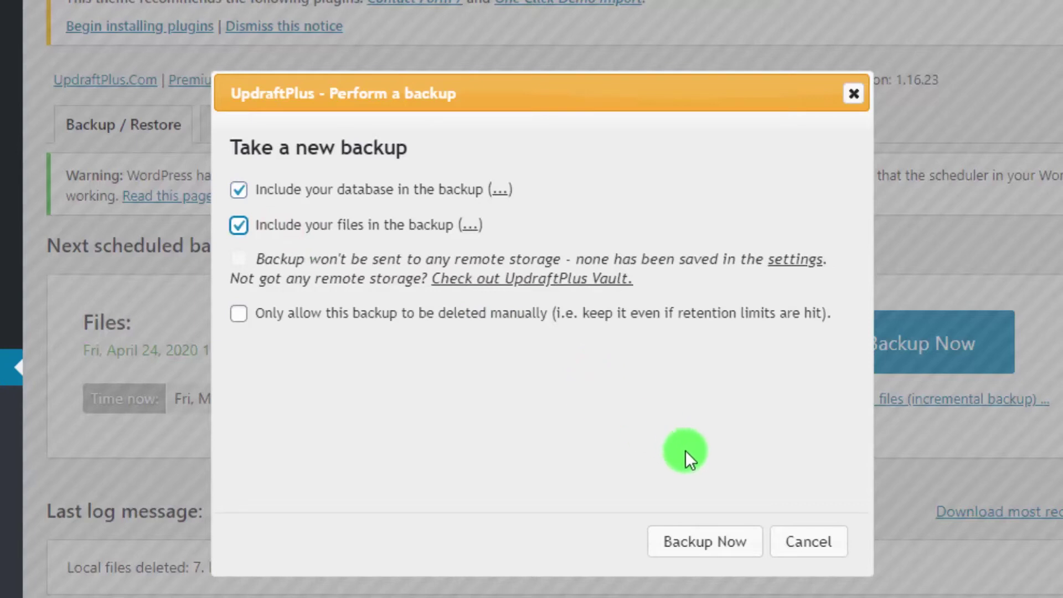
pyautogui.click(733, 545)
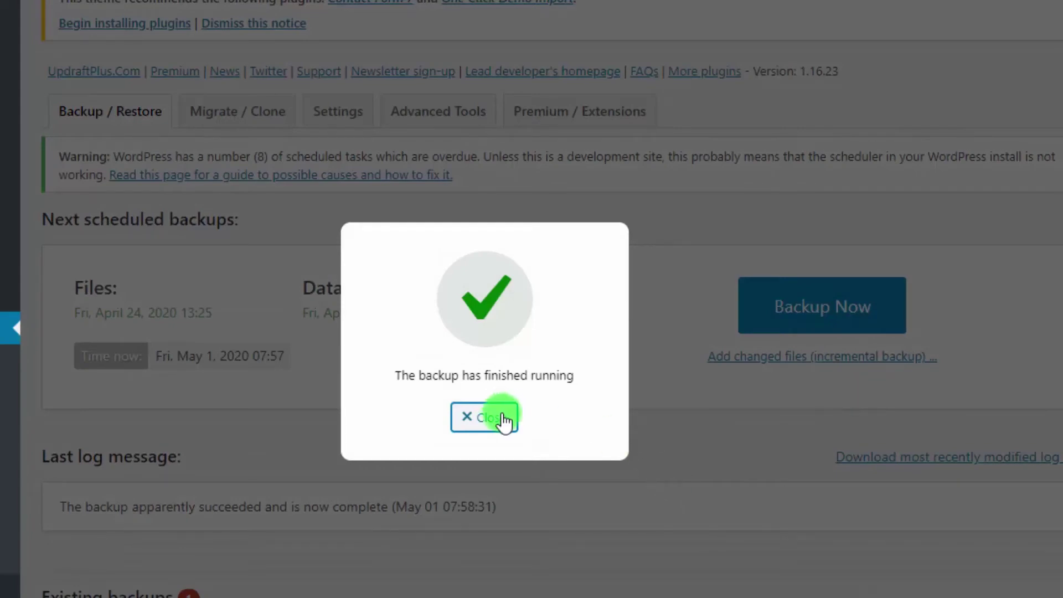
# Step: Close the backup-finished dialog and go to the new backup under Existing backups
pyautogui.click(501, 419)
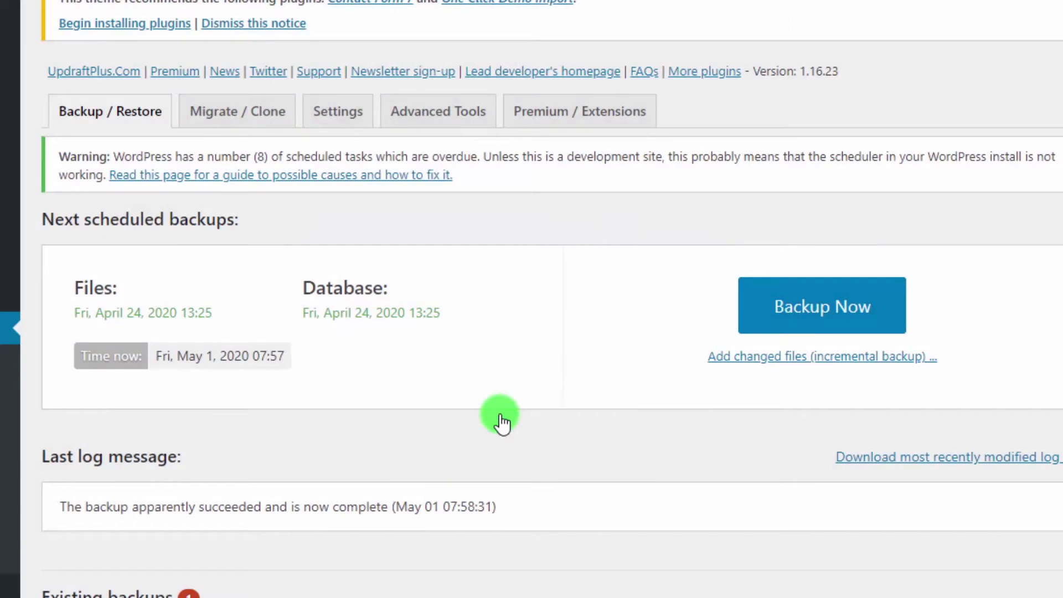
pyautogui.scroll(-4, 499, 413)
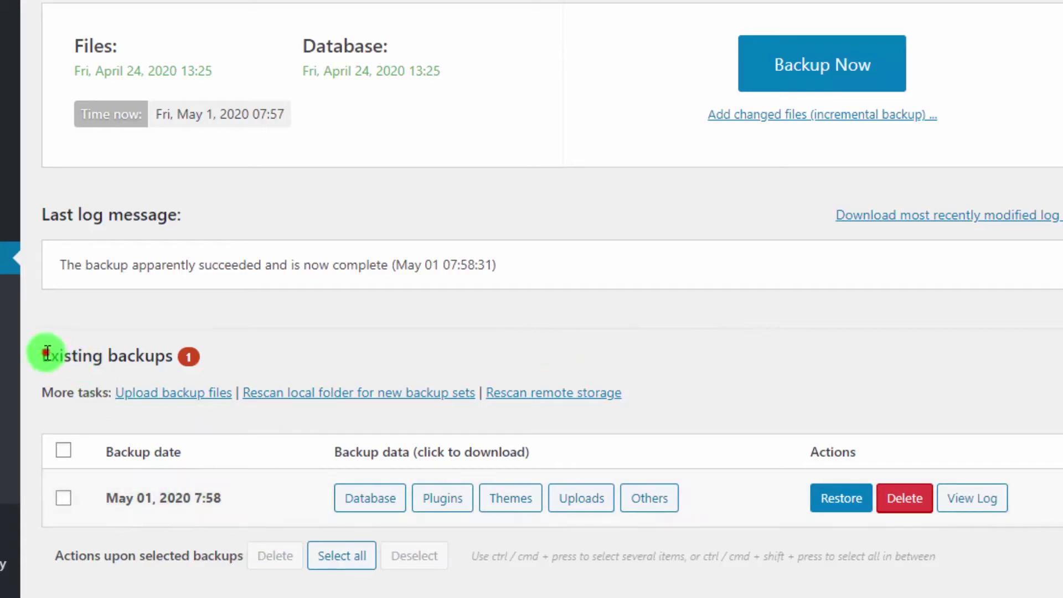
pyautogui.moveTo(47, 353); pyautogui.dragTo(149, 351)
pyautogui.click(331, 350)
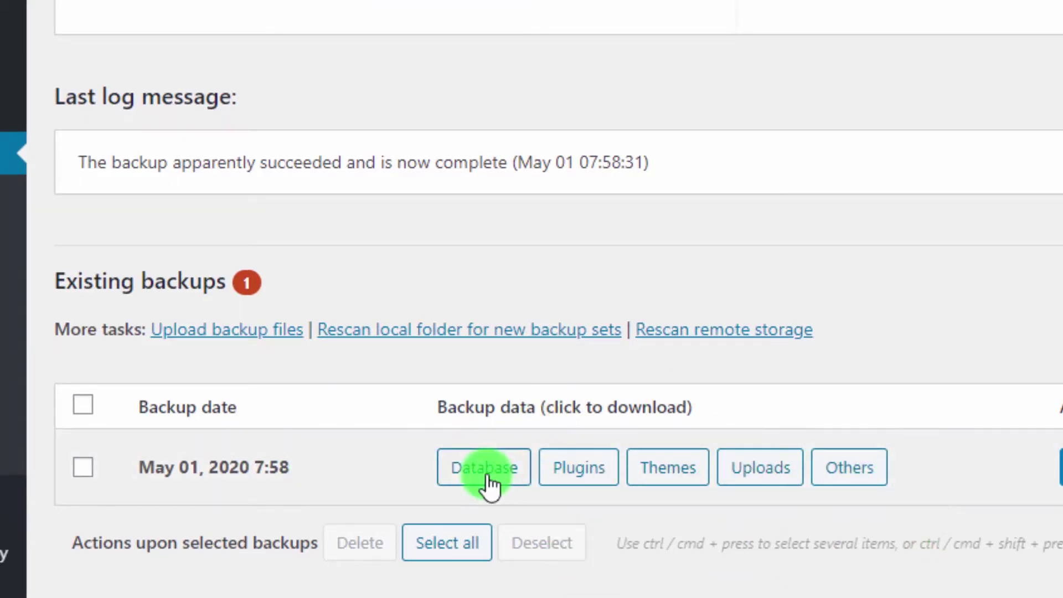
# Step: Download the backup's Database archive as a .gz file and open it in WinRAR
pyautogui.click(523, 470)
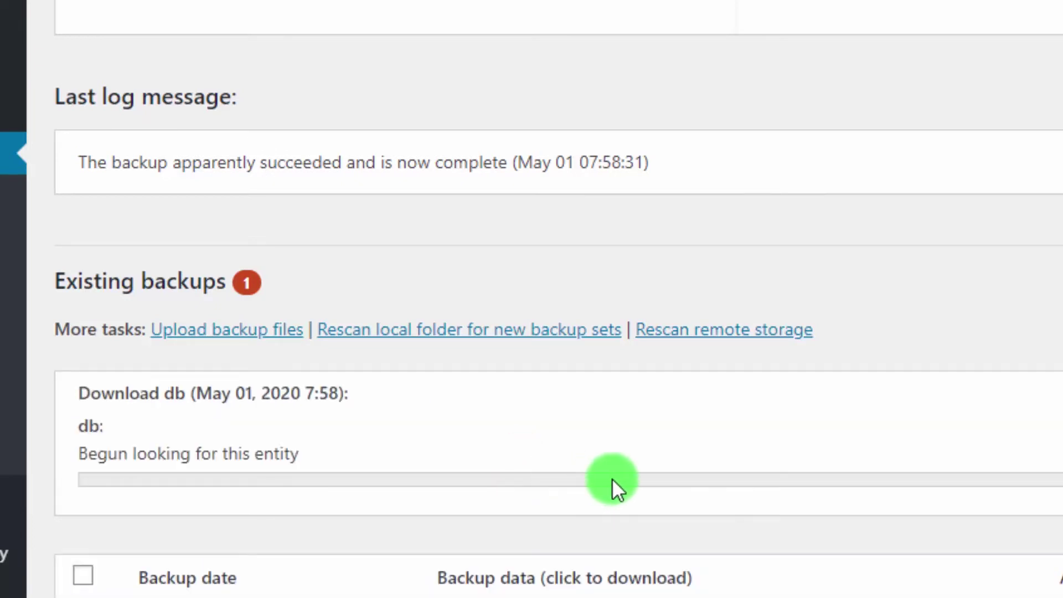
pyautogui.scroll(-2, 645, 508)
pyautogui.scroll(-1, 645, 507)
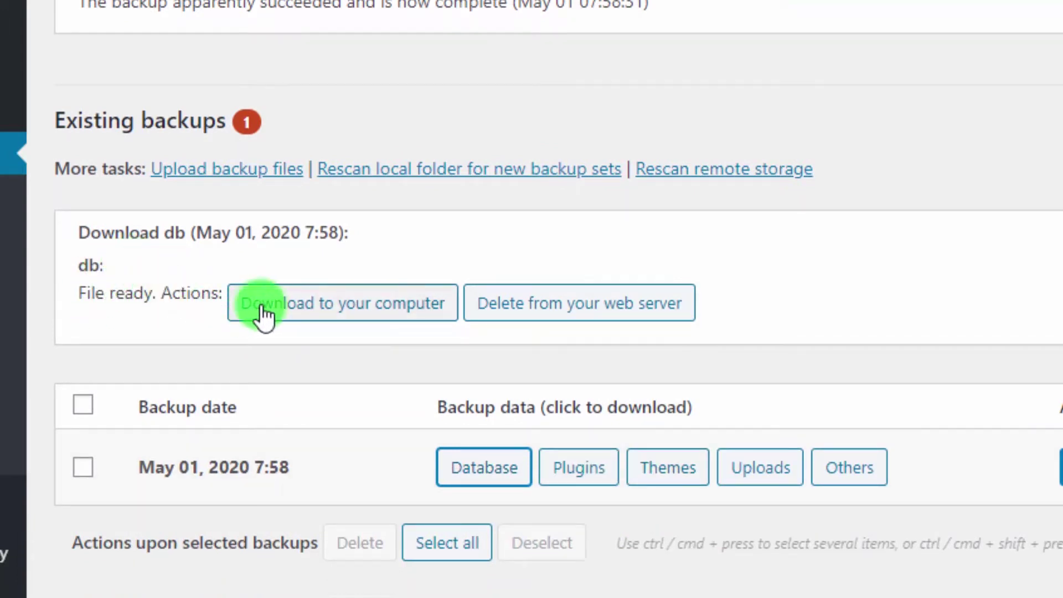
pyautogui.click(306, 319)
pyautogui.scroll(-1, 598, 387)
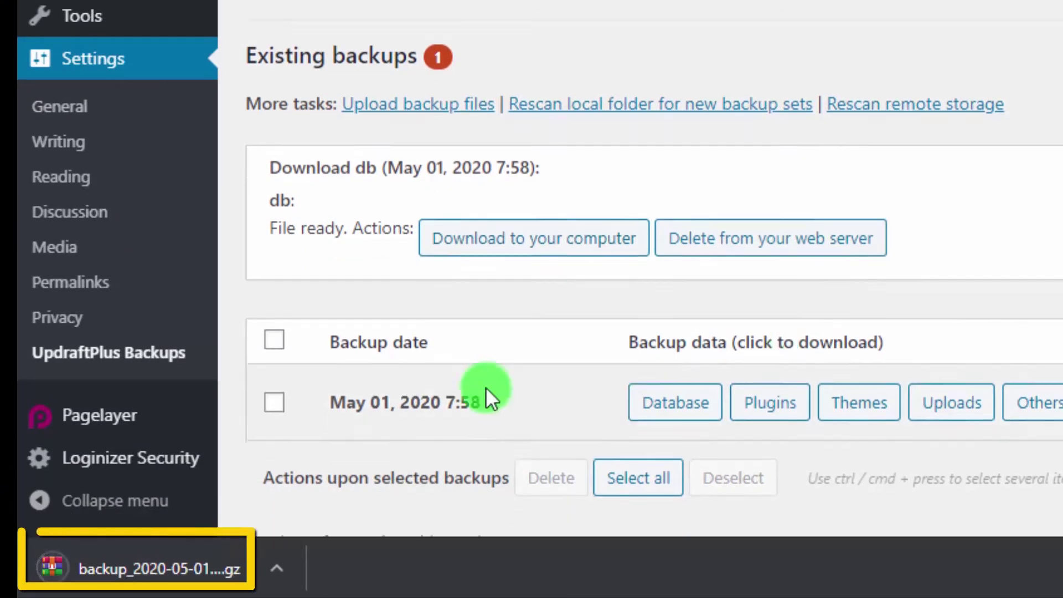
pyautogui.scroll(-1, 486, 387)
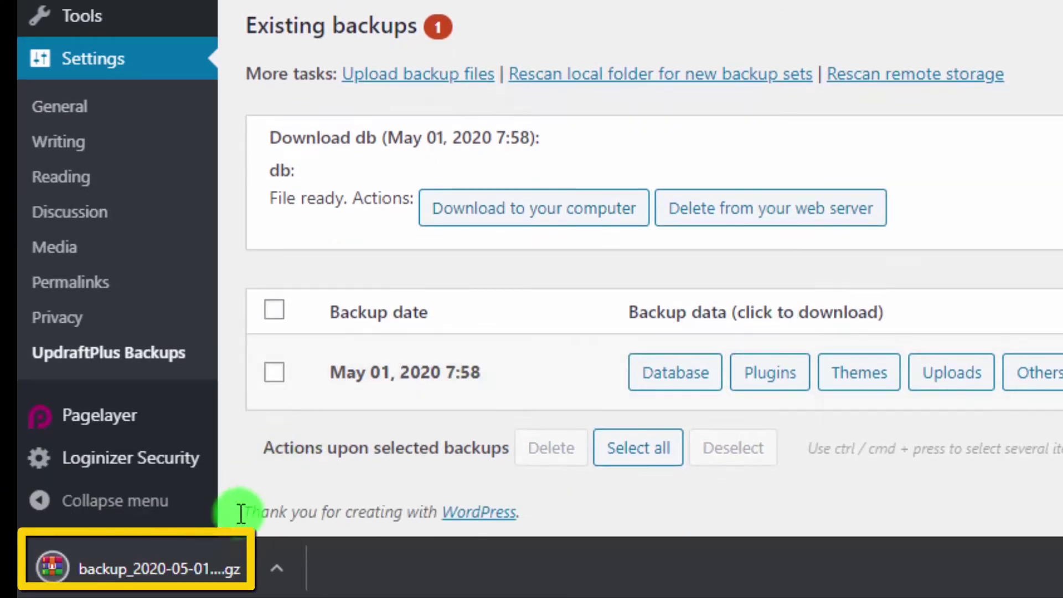
pyautogui.click(185, 579)
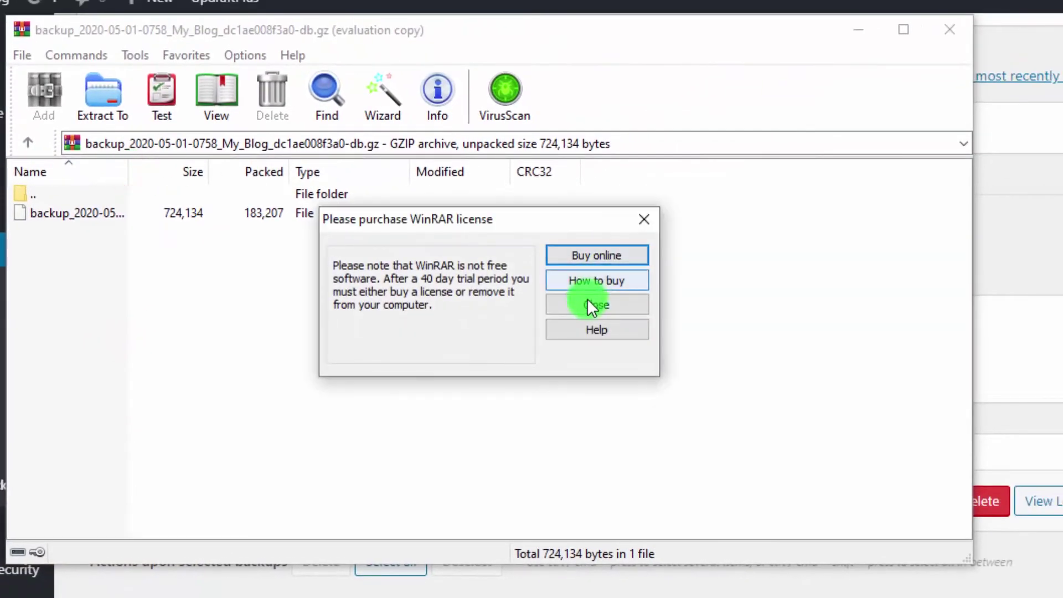
# Step: Dismiss WinRAR's licence reminder, widen Name and sort by Size, then exit WinRAR
pyautogui.click(592, 306)
pyautogui.moveTo(131, 166); pyautogui.dragTo(277, 180)
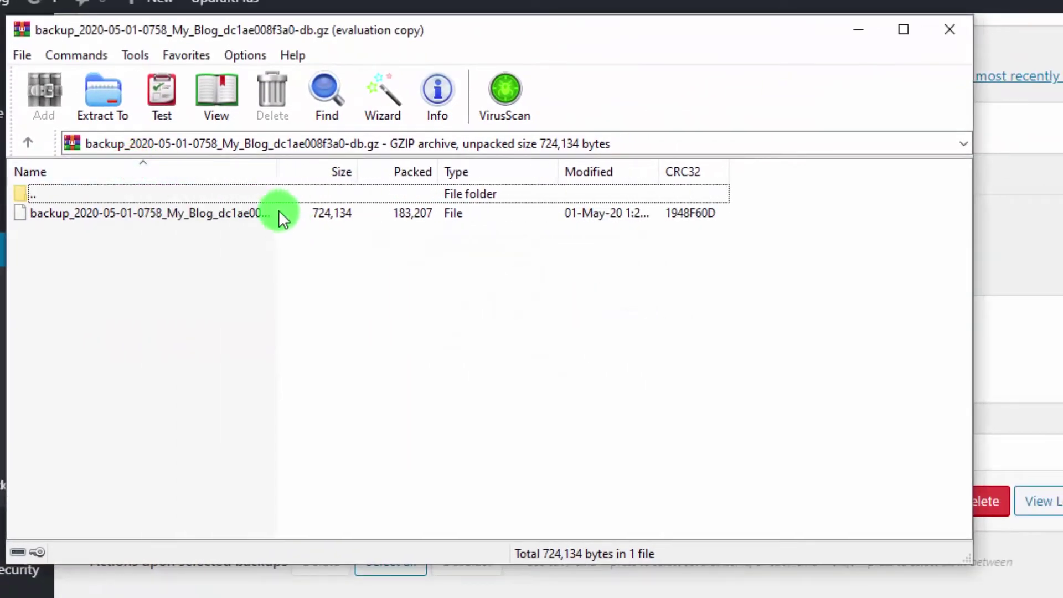
pyautogui.click(286, 173)
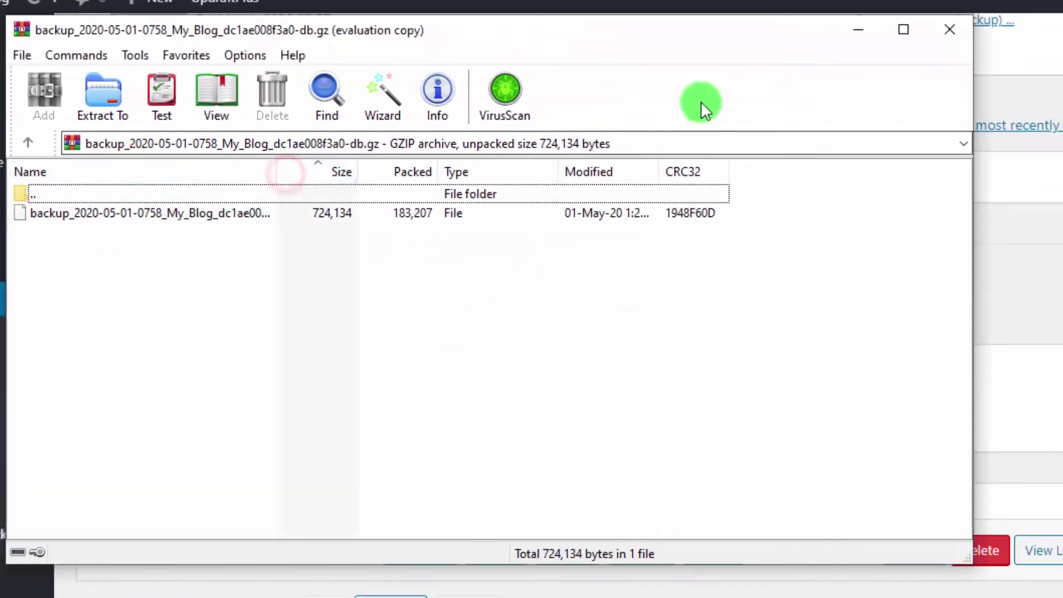
pyautogui.click(942, 25)
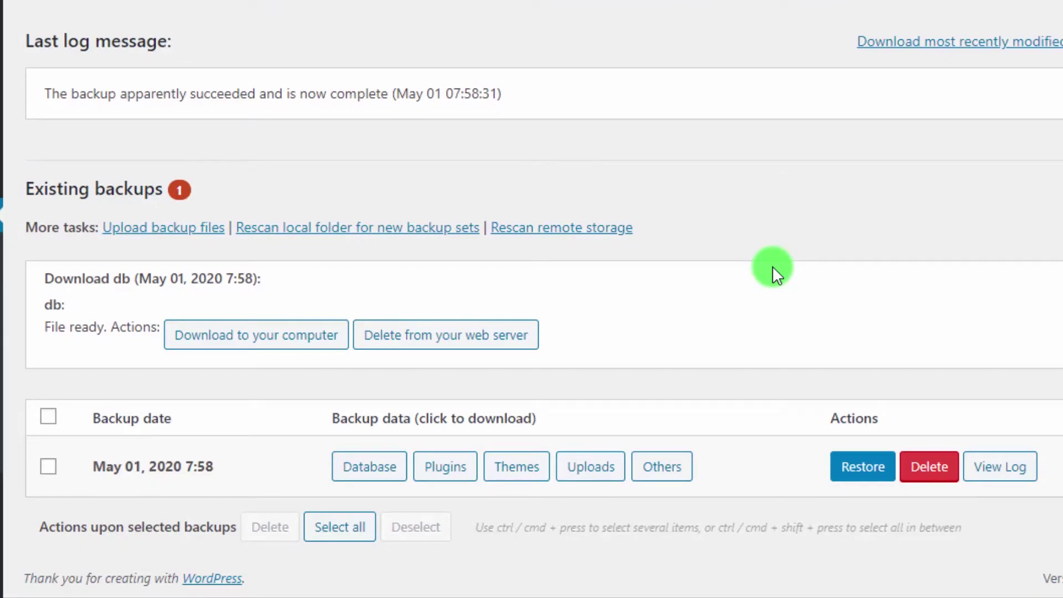
# Step: Open the UpdraftPlus Settings tab and review the Manual file and database schedules and remote storage options
pyautogui.scroll(10, 773, 266)
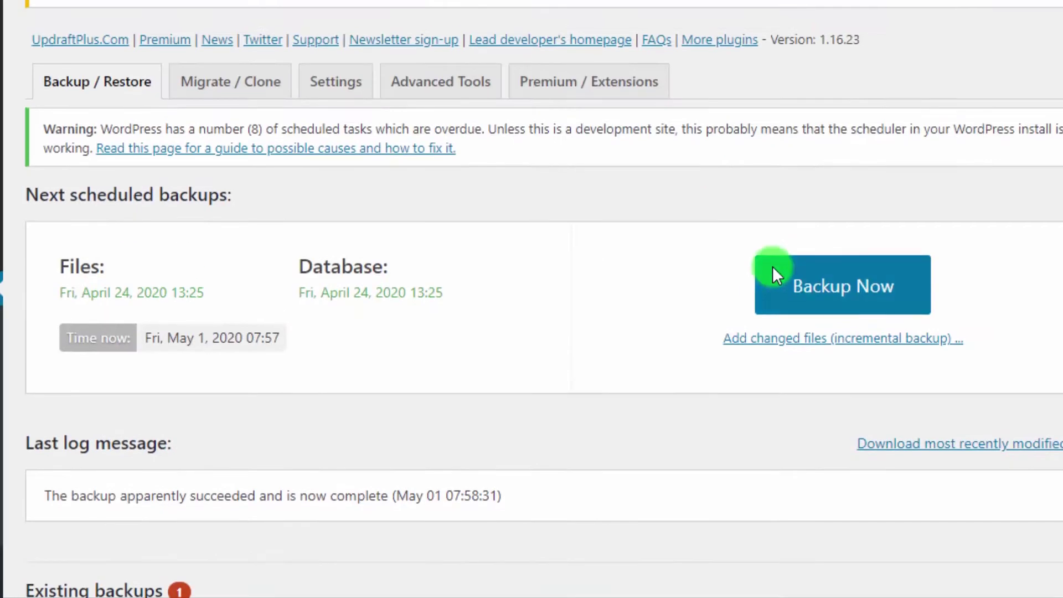
pyautogui.scroll(-7, 774, 275)
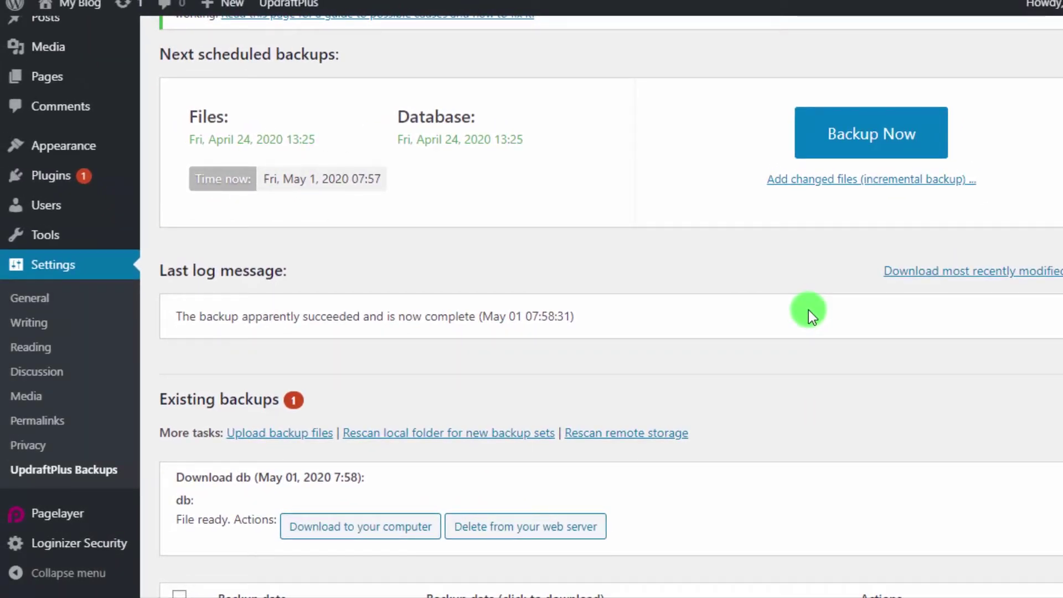
pyautogui.scroll(5, 830, 305)
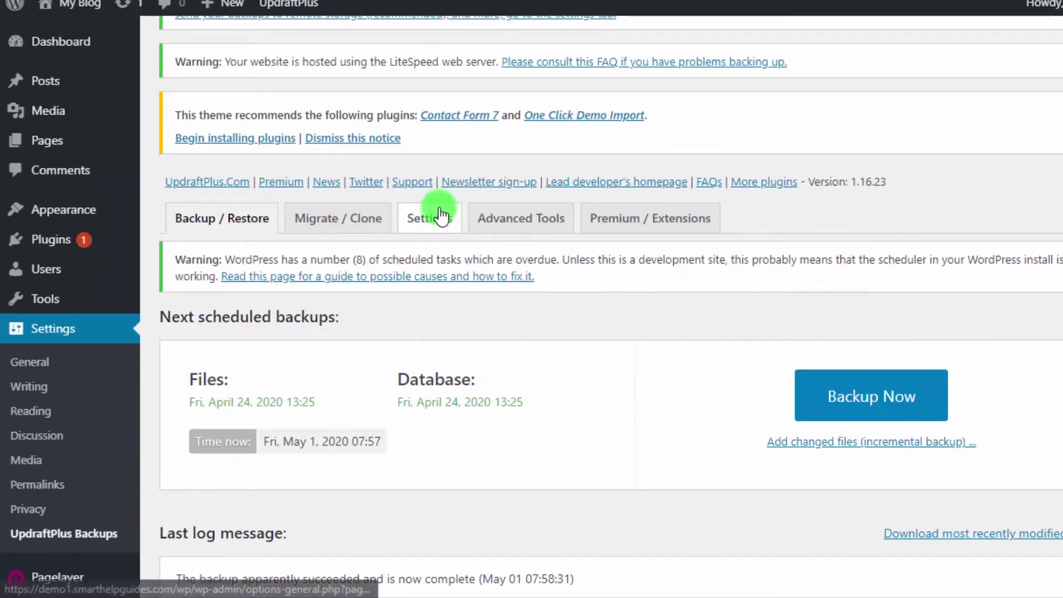
pyautogui.click(440, 216)
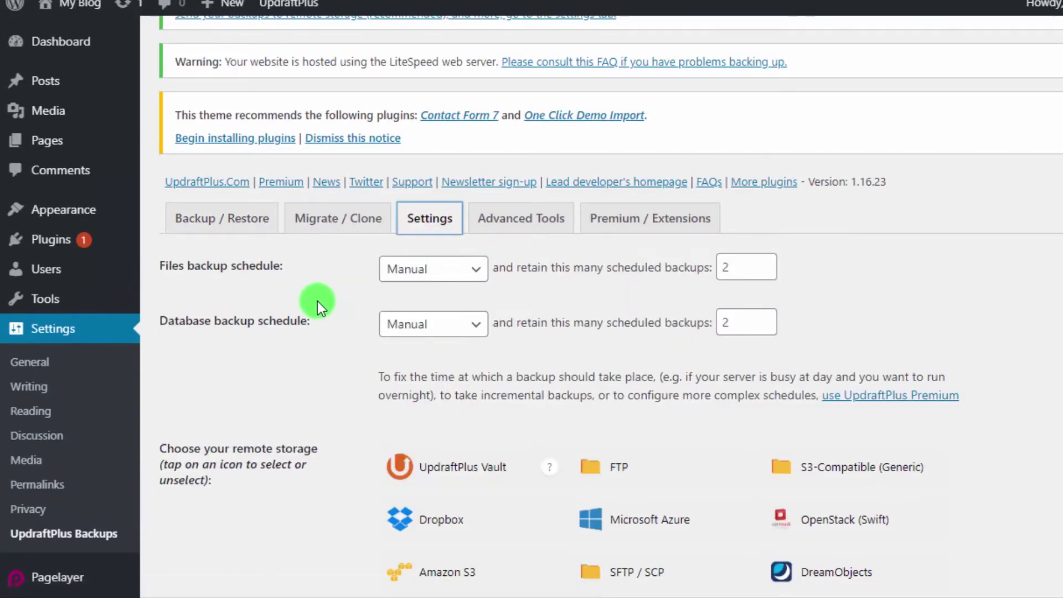
pyautogui.scroll(-2, 317, 301)
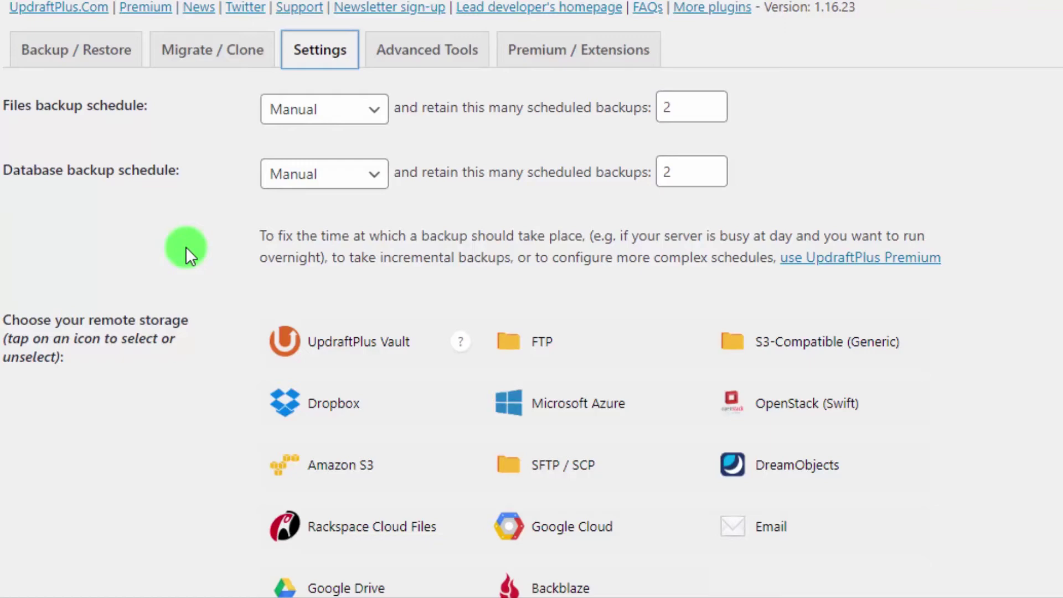
pyautogui.scroll(-5, 190, 245)
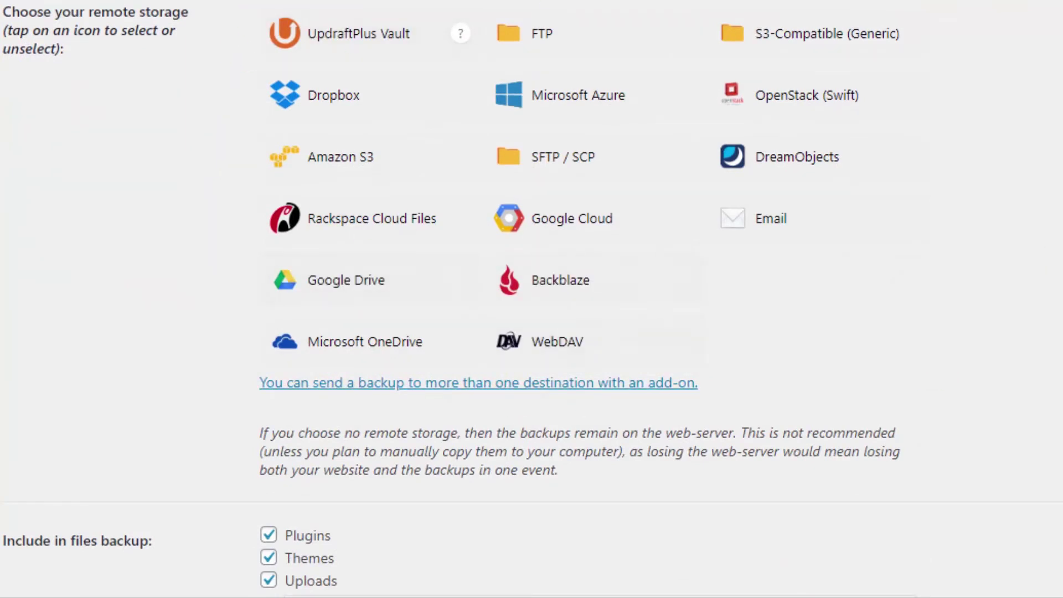
pyautogui.moveTo(0, 140)
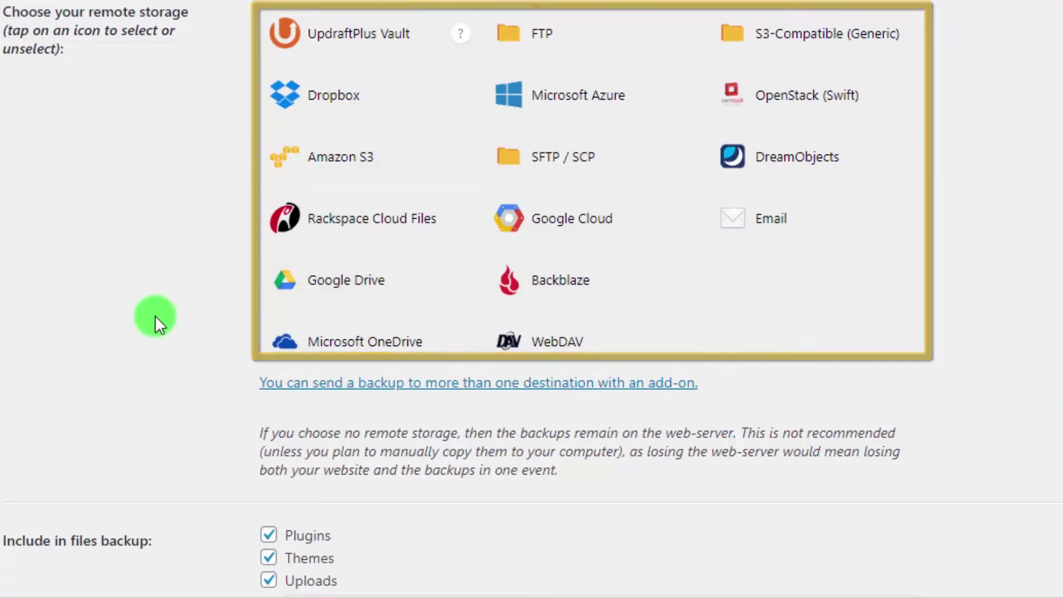
pyautogui.scroll(5, 155, 315)
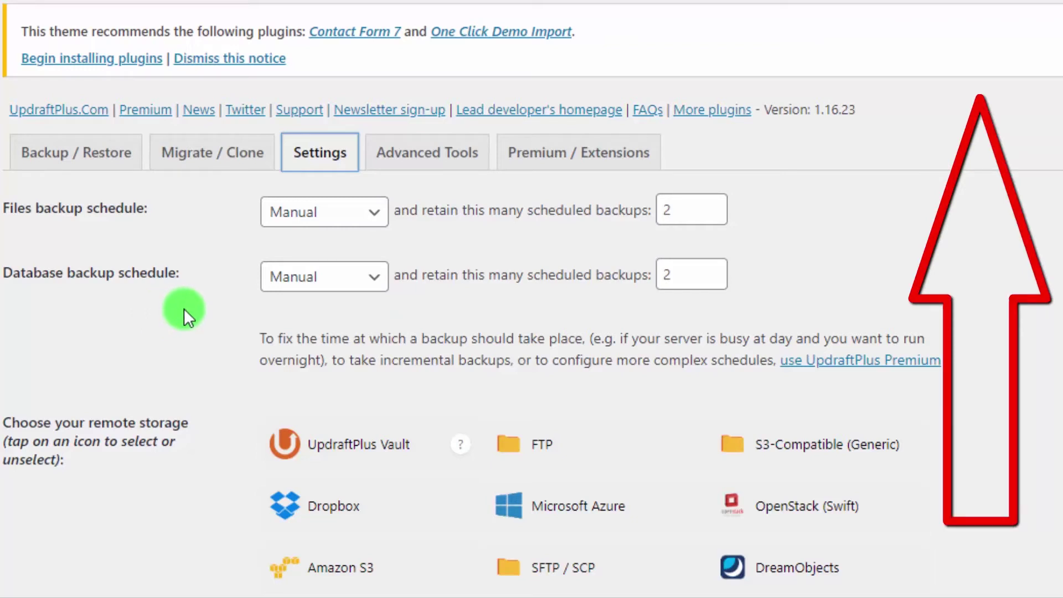
pyautogui.scroll(2, 184, 308)
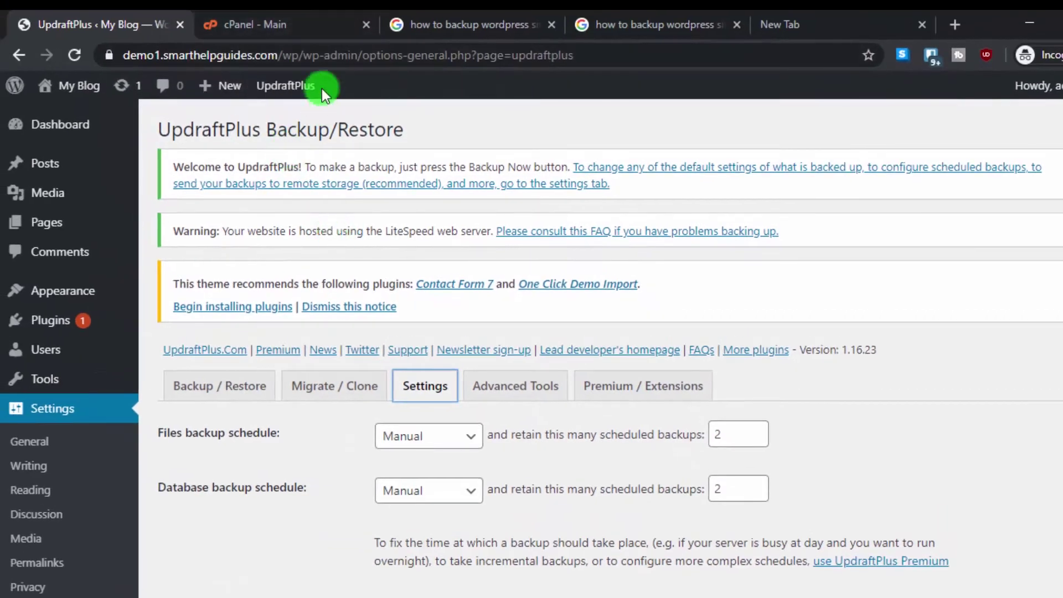
# Step: Switch to the 'cPanel - Main' browser tab
pyautogui.click(304, 25)
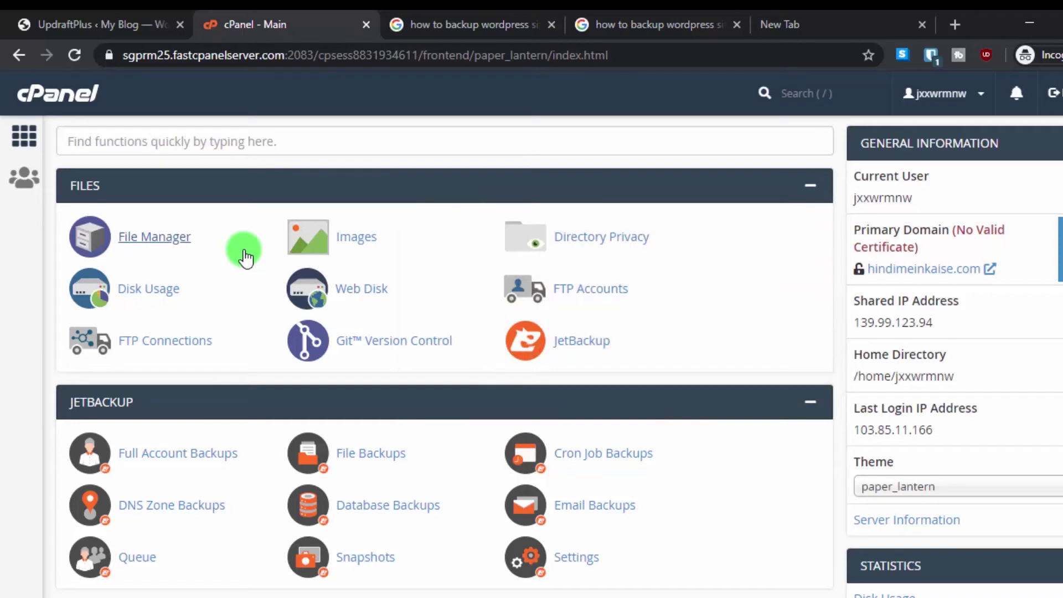
# Step: Open File Manager, enter public_html, and select the demoshgone folder in the tree
pyautogui.click(182, 238)
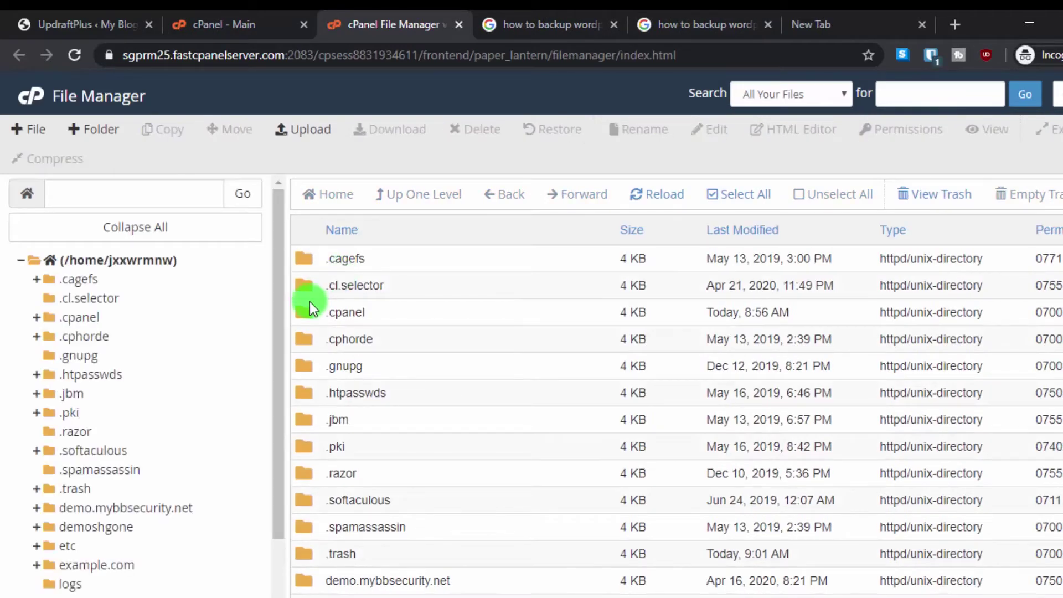
pyautogui.scroll(-3, 397, 362)
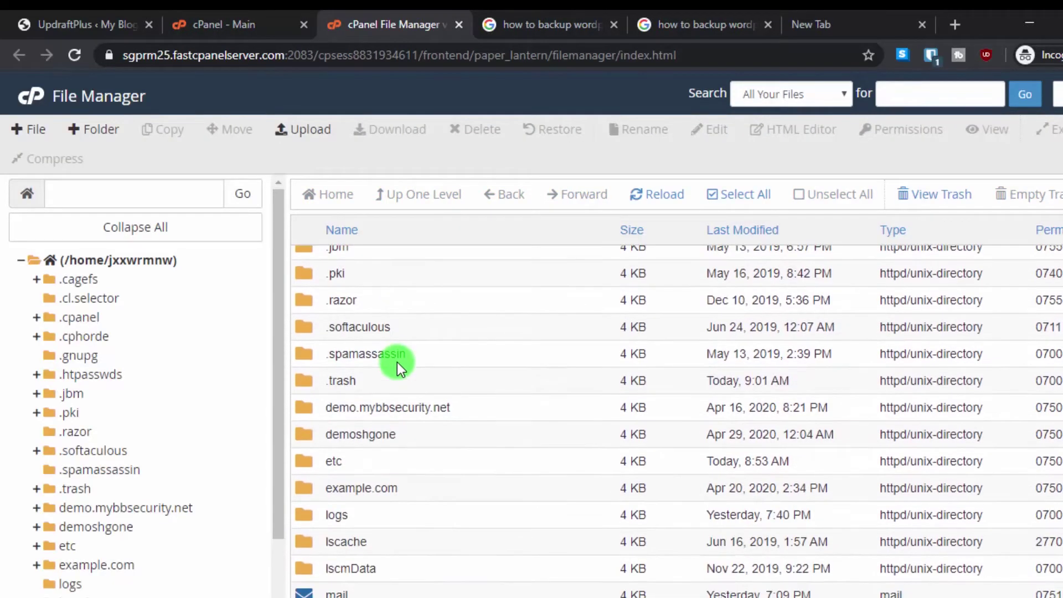
pyautogui.scroll(-5, 420, 418)
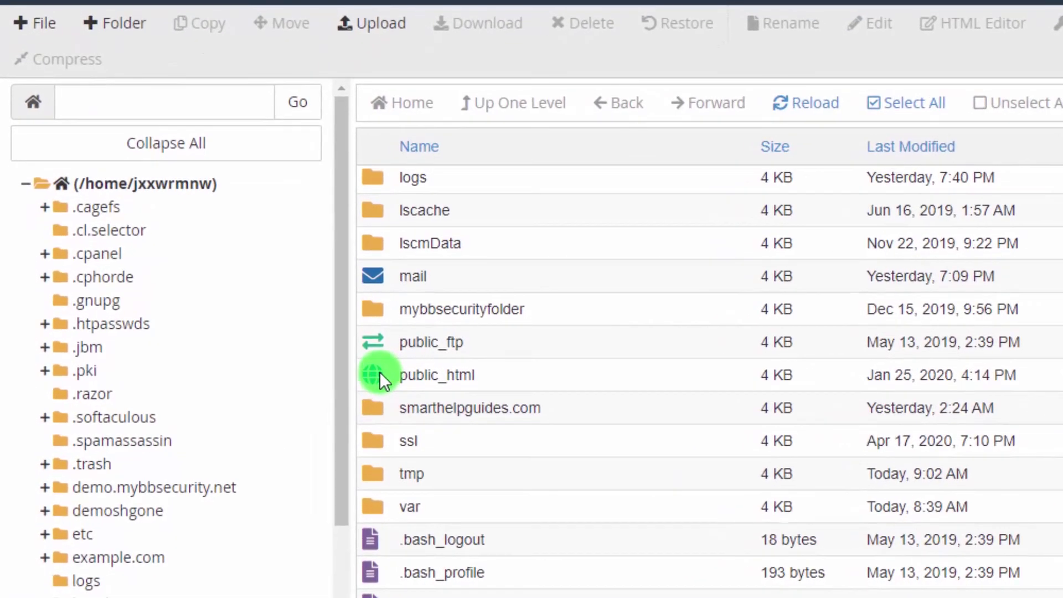
pyautogui.doubleClick(380, 374)
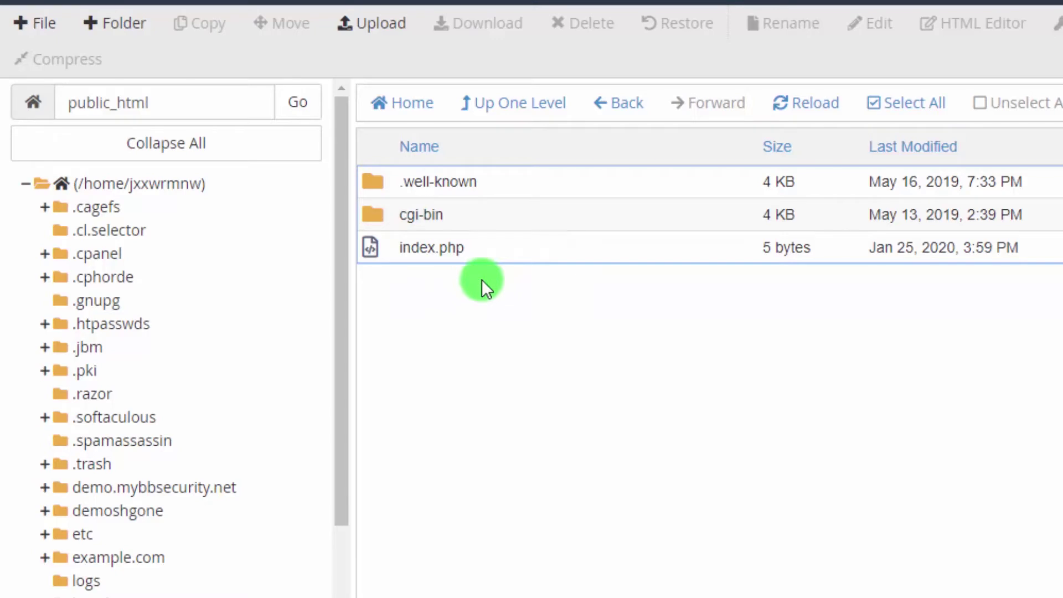
pyautogui.scroll(-3, 288, 346)
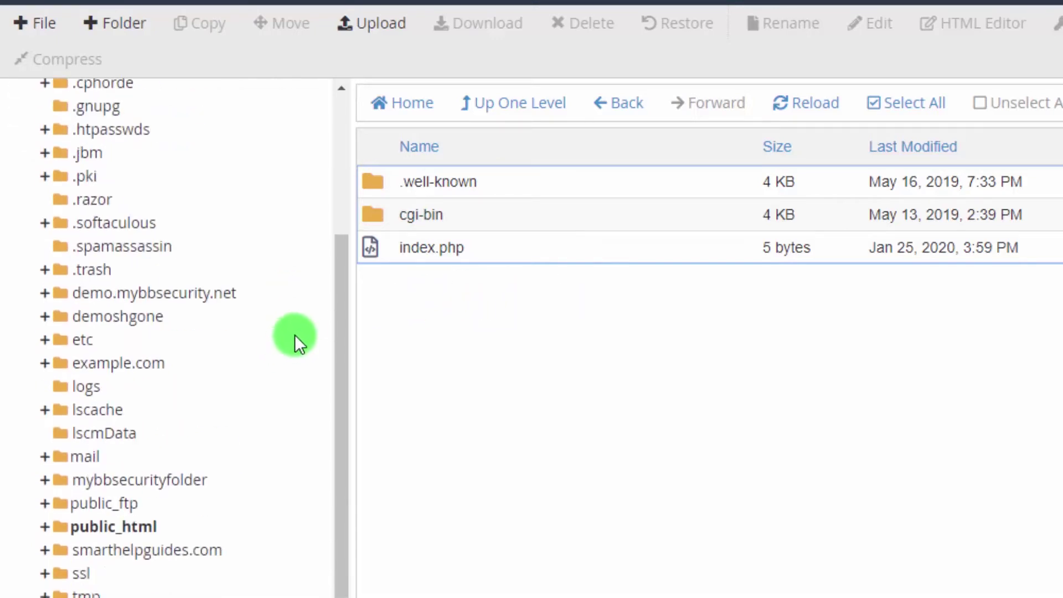
pyautogui.click(131, 317)
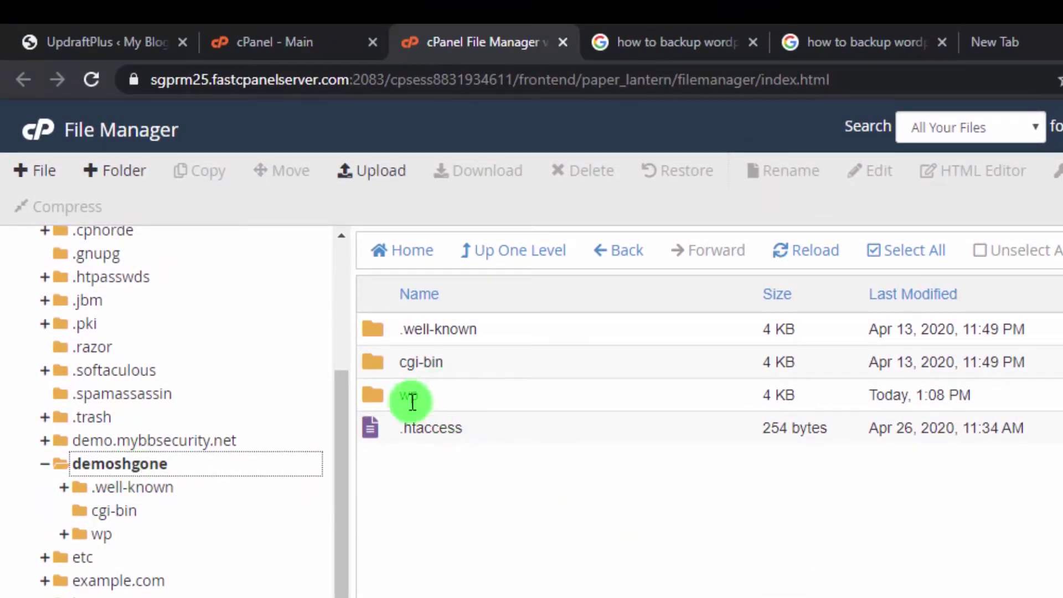
# Step: Open the My Blog front page from the WordPress admin in its own browser tab
pyautogui.click(71, 31)
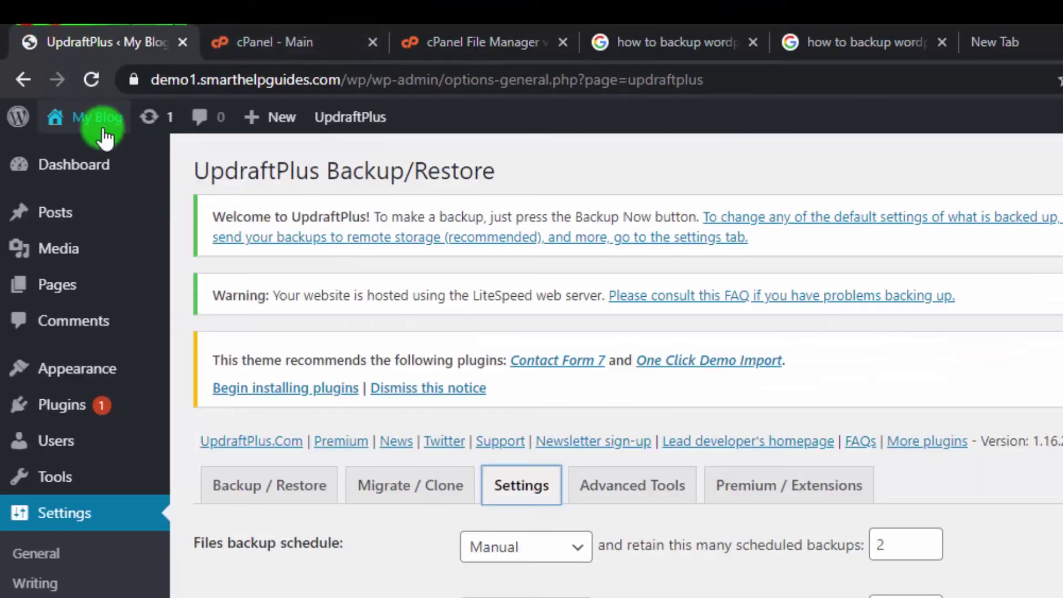
pyautogui.moveTo(97, 119)
pyautogui.rightClick(89, 155)
pyautogui.click(178, 162)
pyautogui.click(307, 30)
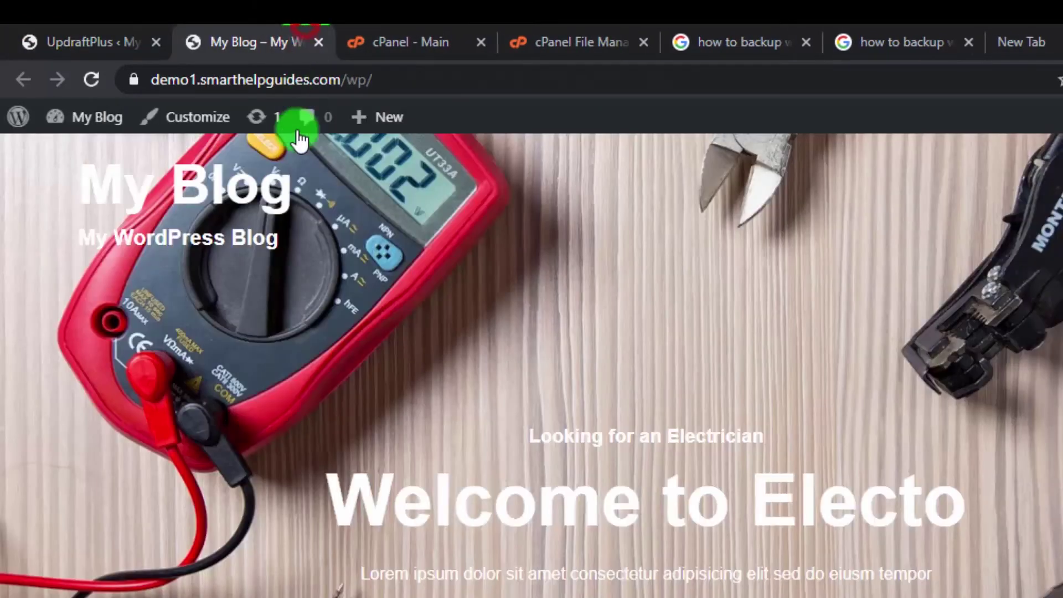
# Step: Confirm the site address ends in /wp/, then select the wp folder in File Manager
pyautogui.click(376, 80)
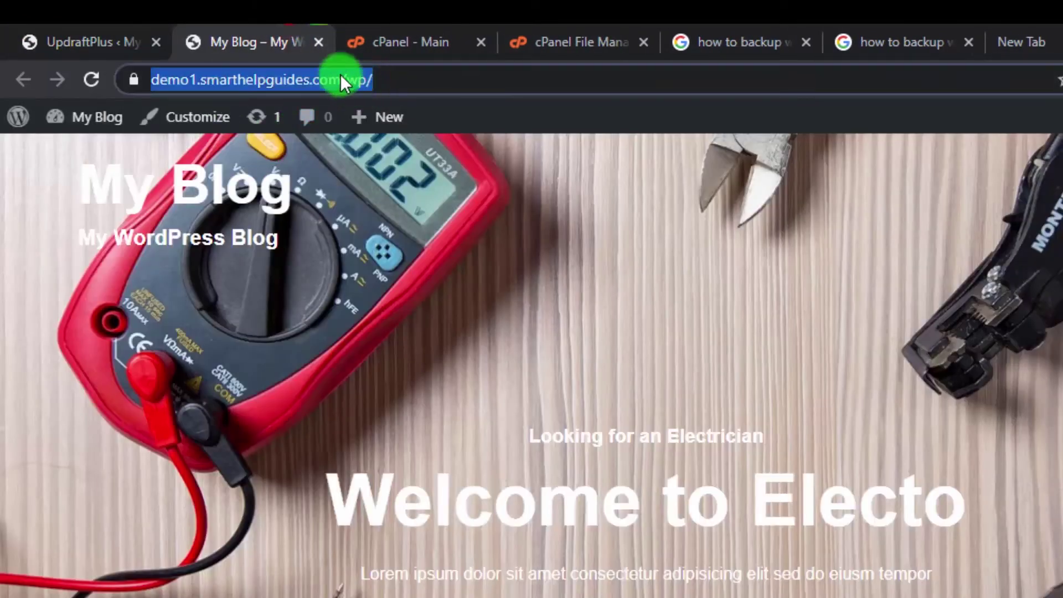
pyautogui.click(536, 24)
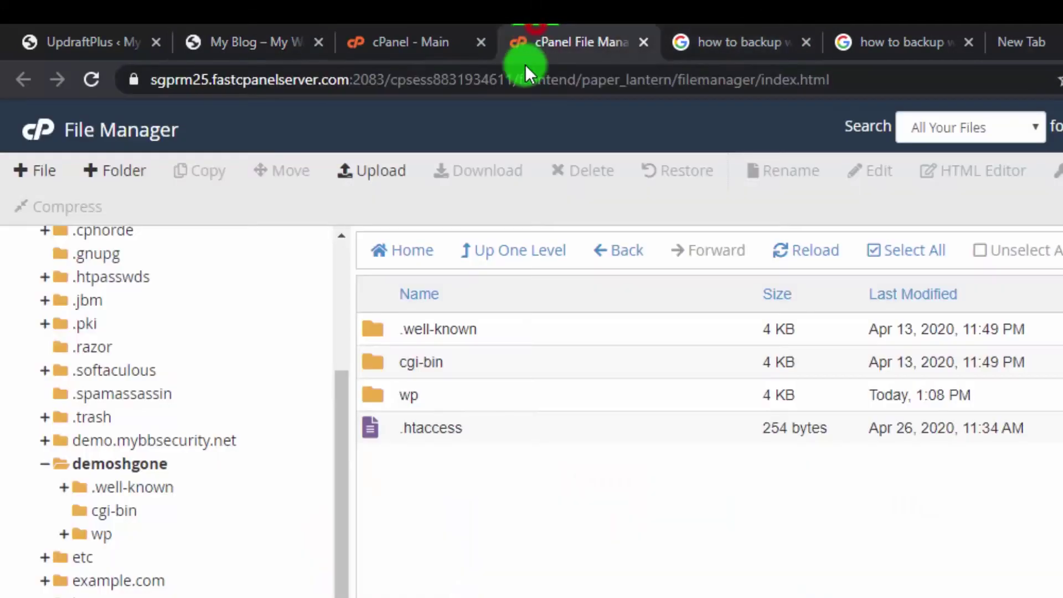
pyautogui.click(382, 397)
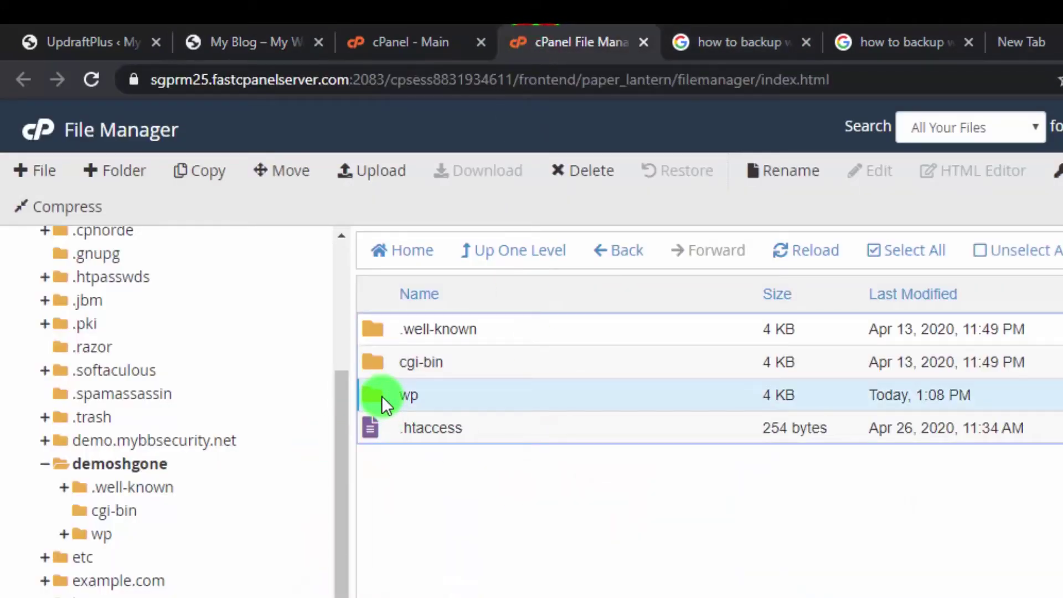
# Step: Select all files in the wp folder and compress them into a Zip archive, wp-admin.zip
pyautogui.doubleClick(381, 396)
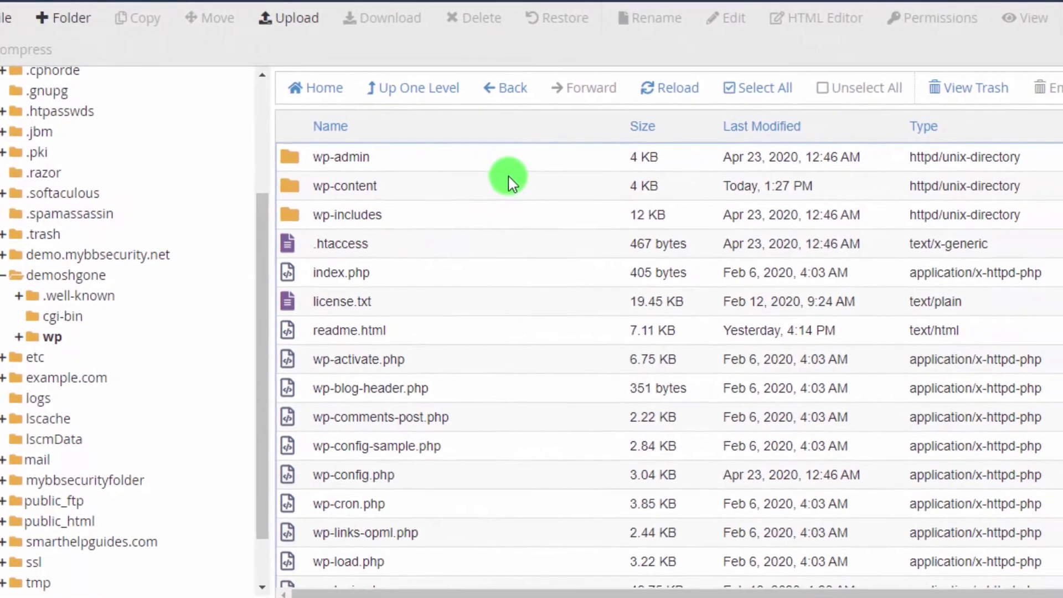
pyautogui.scroll(-3, 621, 244)
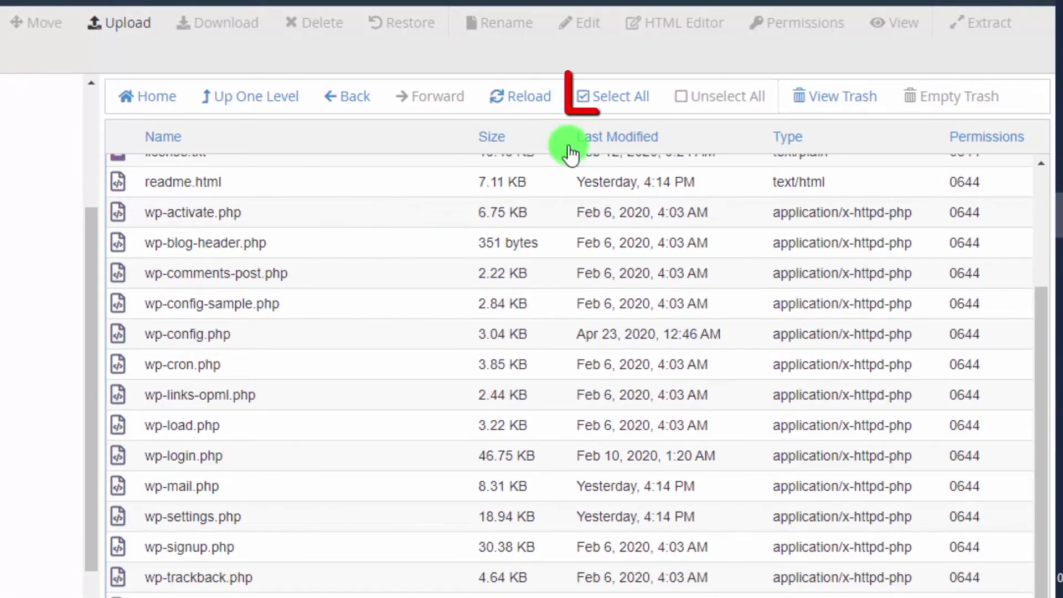
pyautogui.click(597, 98)
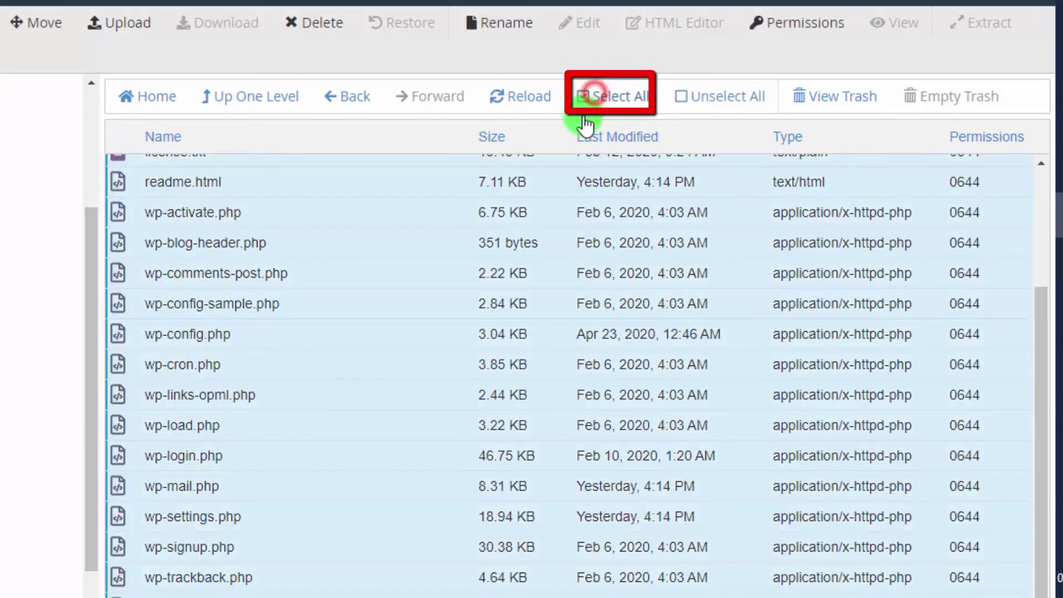
pyautogui.scroll(3, 498, 242)
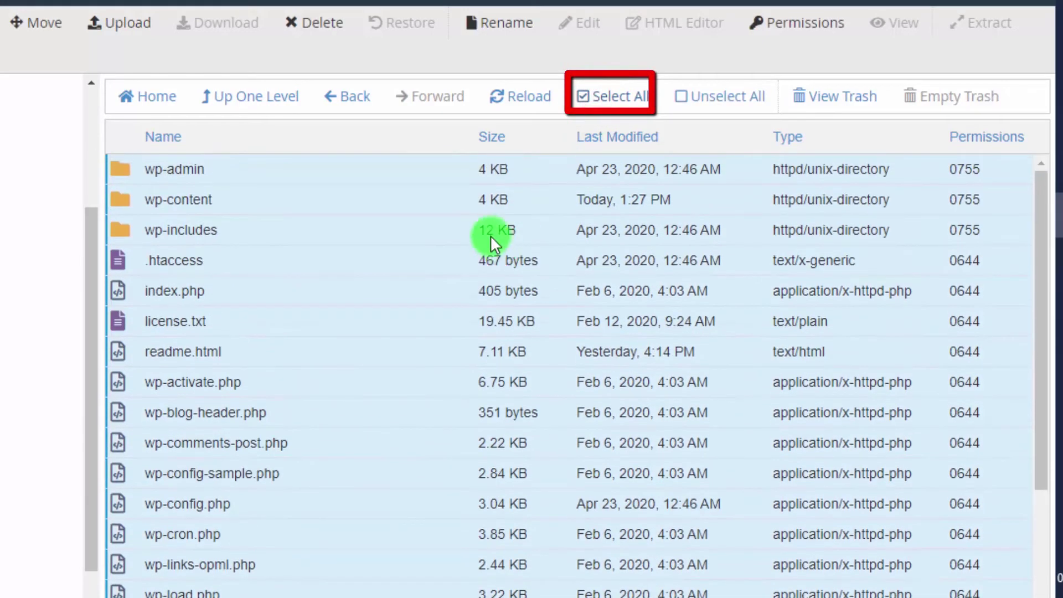
pyautogui.rightClick(381, 194)
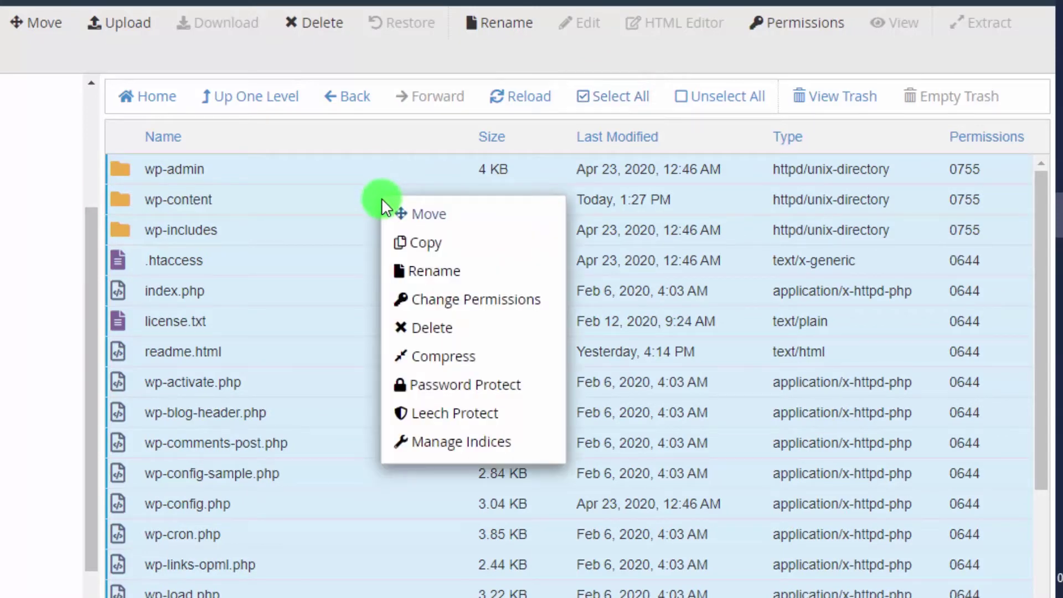
pyautogui.click(442, 355)
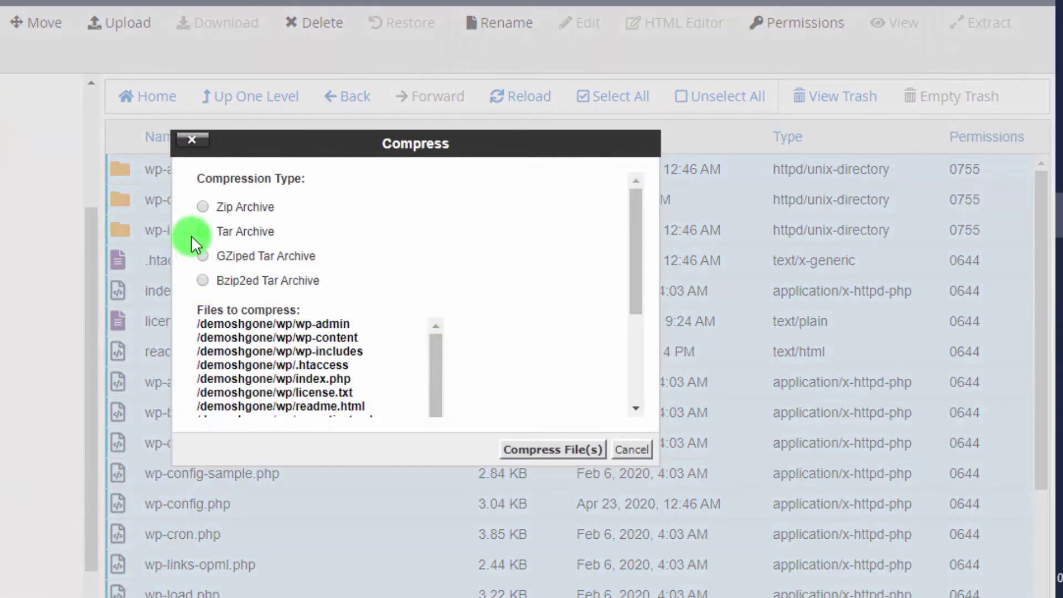
pyautogui.click(206, 204)
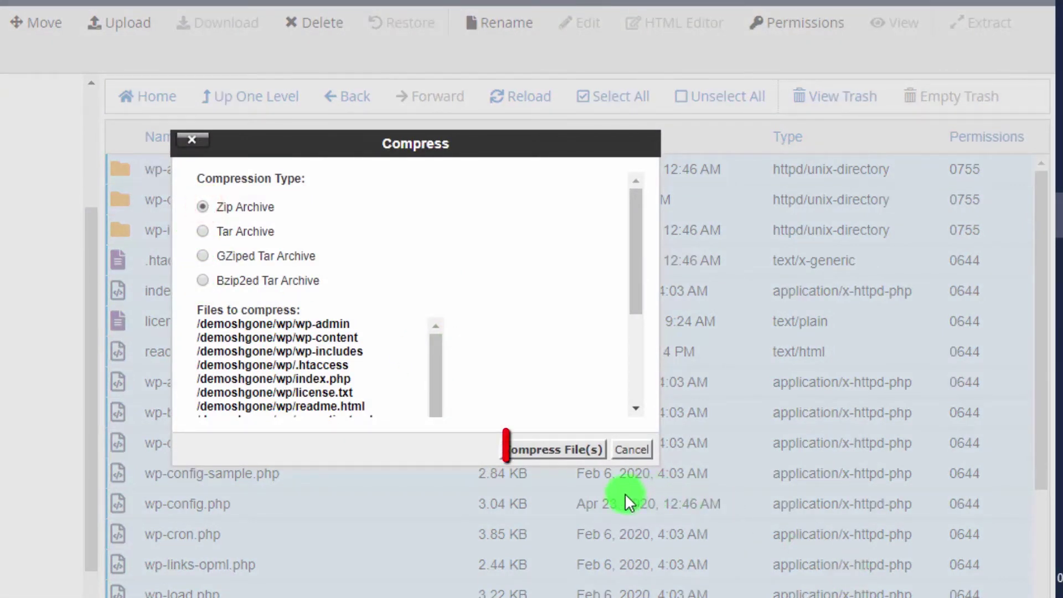
pyautogui.click(570, 456)
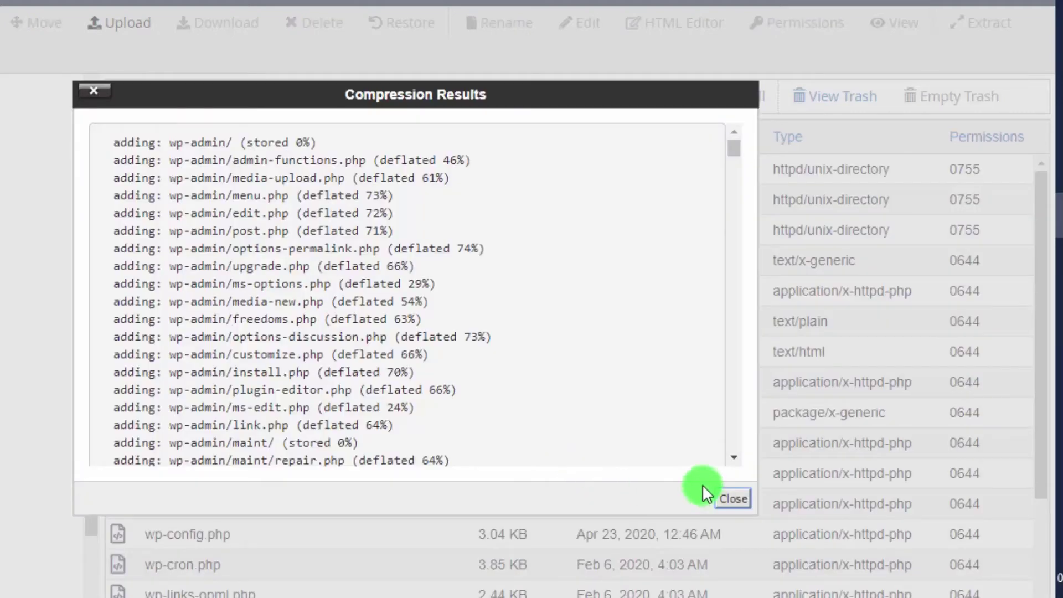
pyautogui.click(722, 493)
pyautogui.scroll(-3, 386, 381)
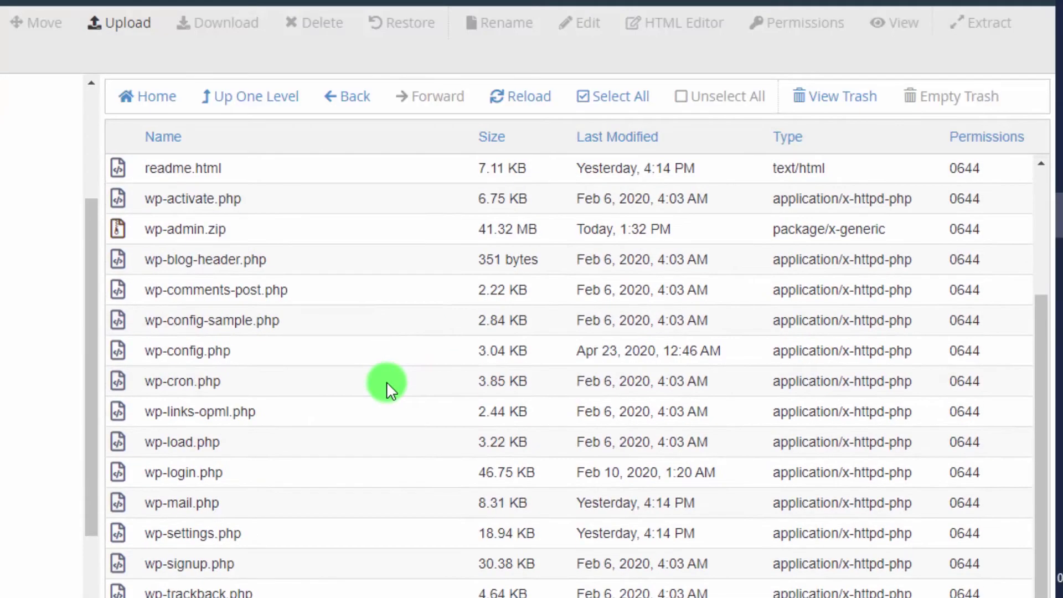
pyautogui.scroll(3, 386, 381)
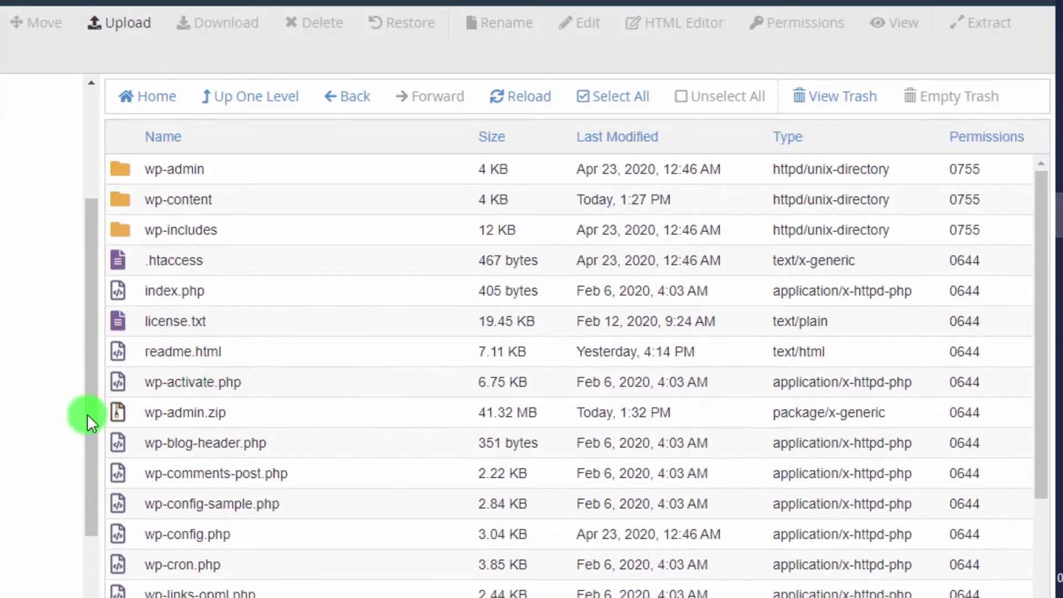
# Step: Rename wp-admin.zip to 'full back up.zip' and select the renamed archive
pyautogui.click(110, 410)
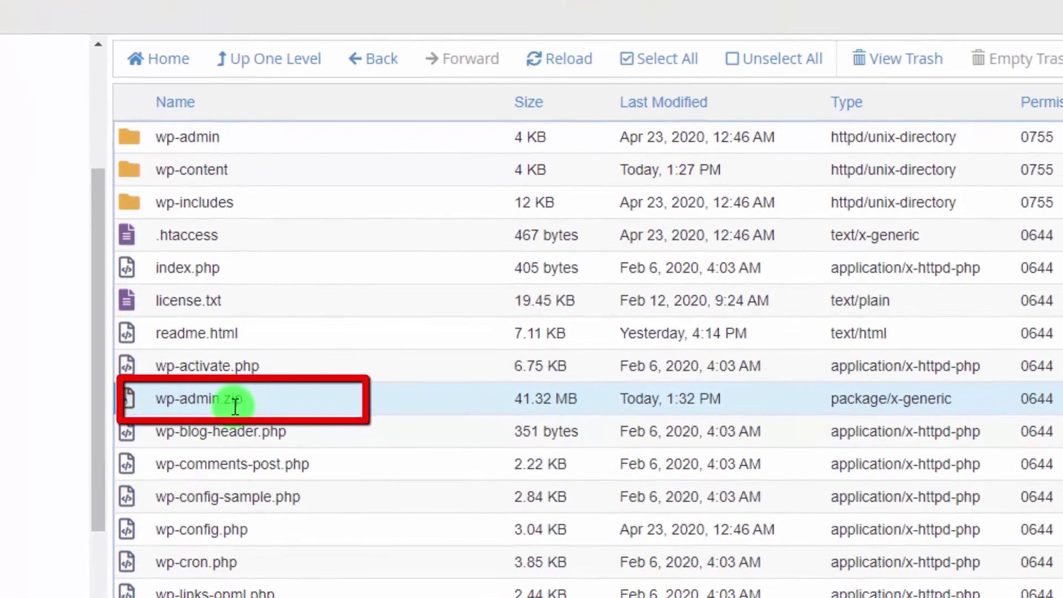
pyautogui.click(205, 399)
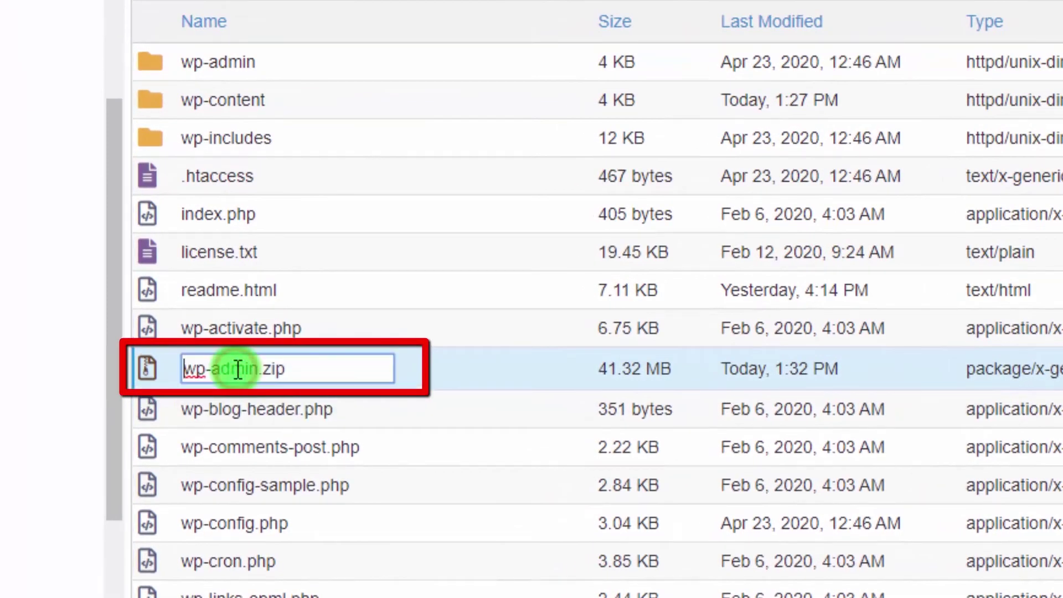
pyautogui.press('Delete')
pyautogui.press('Delete')
pyautogui.press('Delete')
pyautogui.press('Delete')
pyautogui.press('Delete')
pyautogui.press('Delete')
pyautogui.press('Delete')
pyautogui.press('Delete')
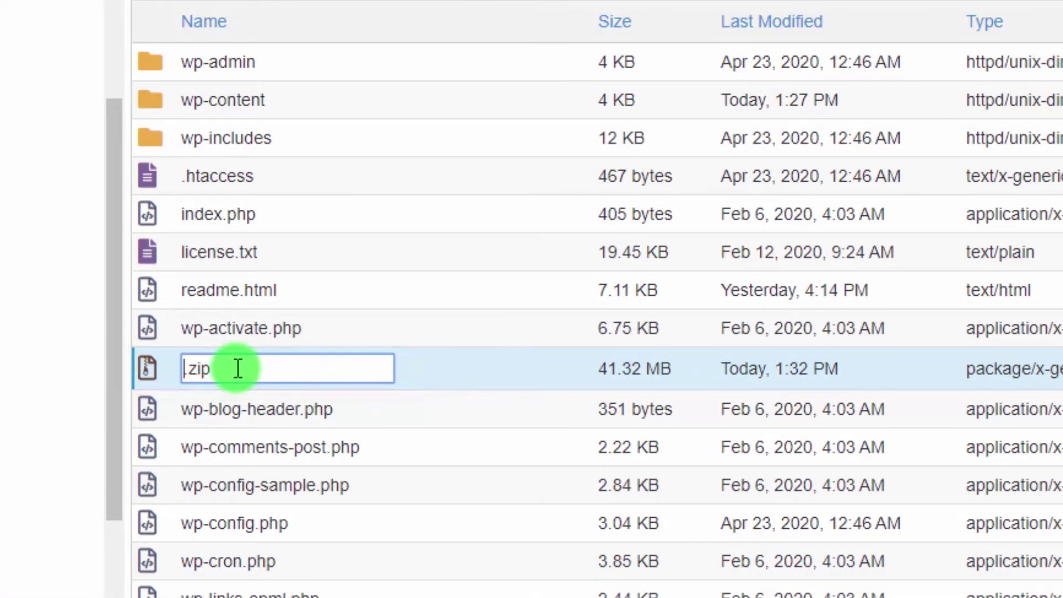
pyautogui.write('full back')
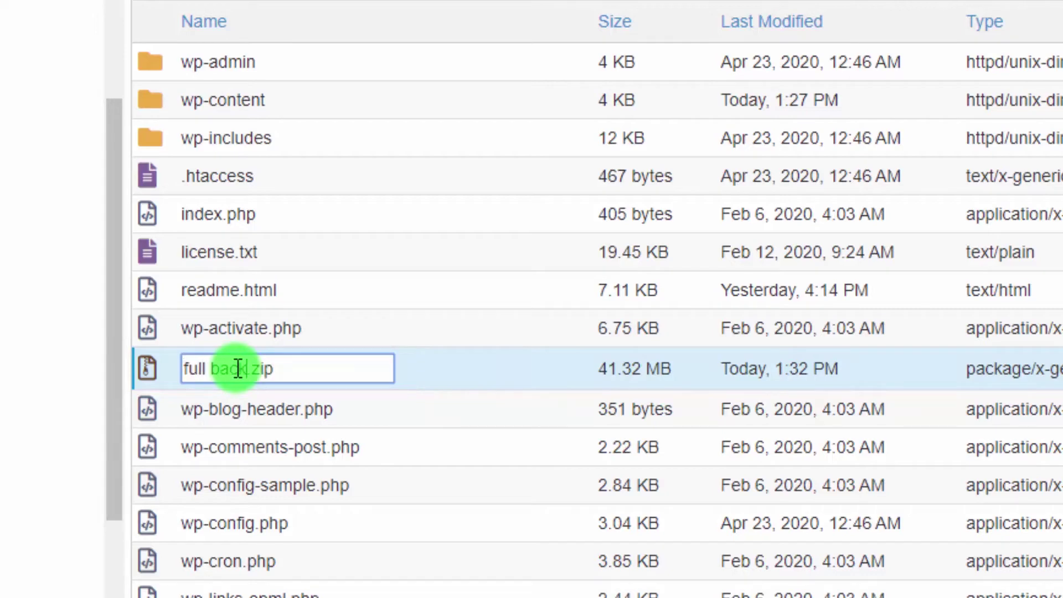
pyautogui.write(' up')
pyautogui.press('Return')
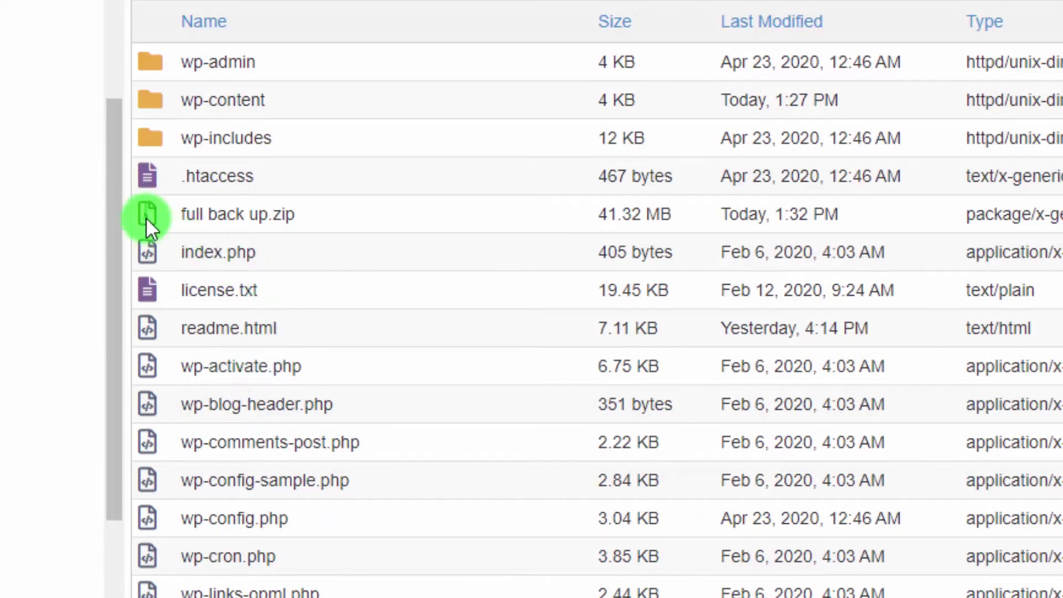
pyautogui.click(146, 217)
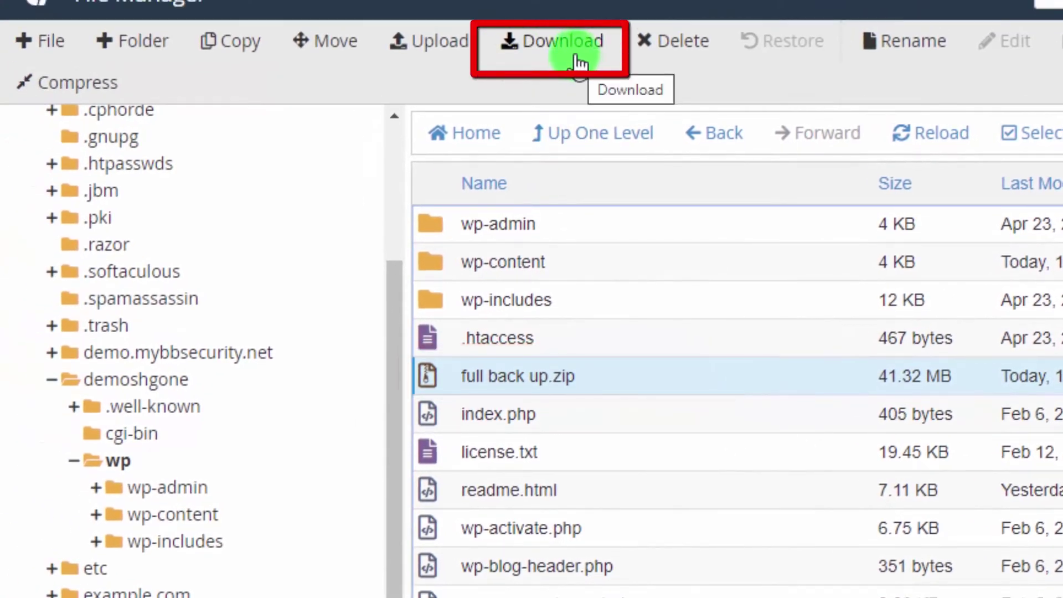
# Step: Download full back up.zip to the computer, then delete it from the wp folder
pyautogui.click(576, 62)
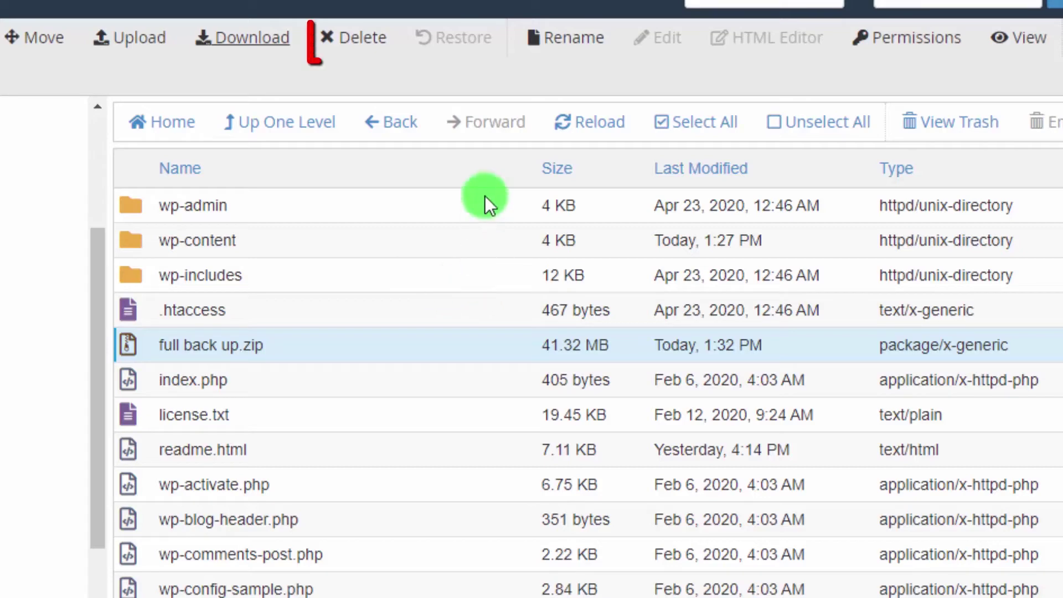
pyautogui.click(375, 45)
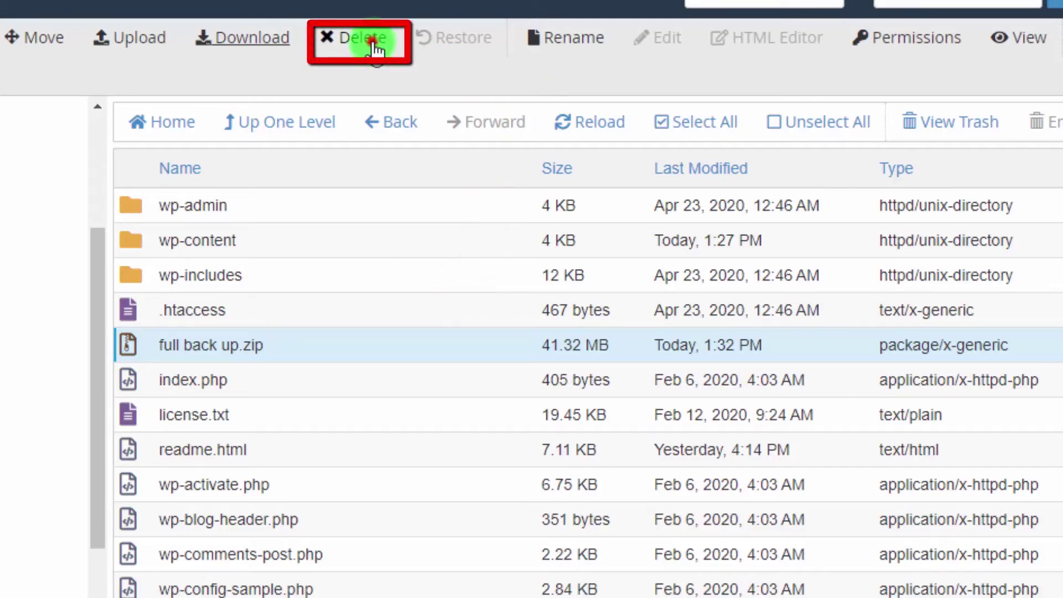
pyautogui.click(634, 397)
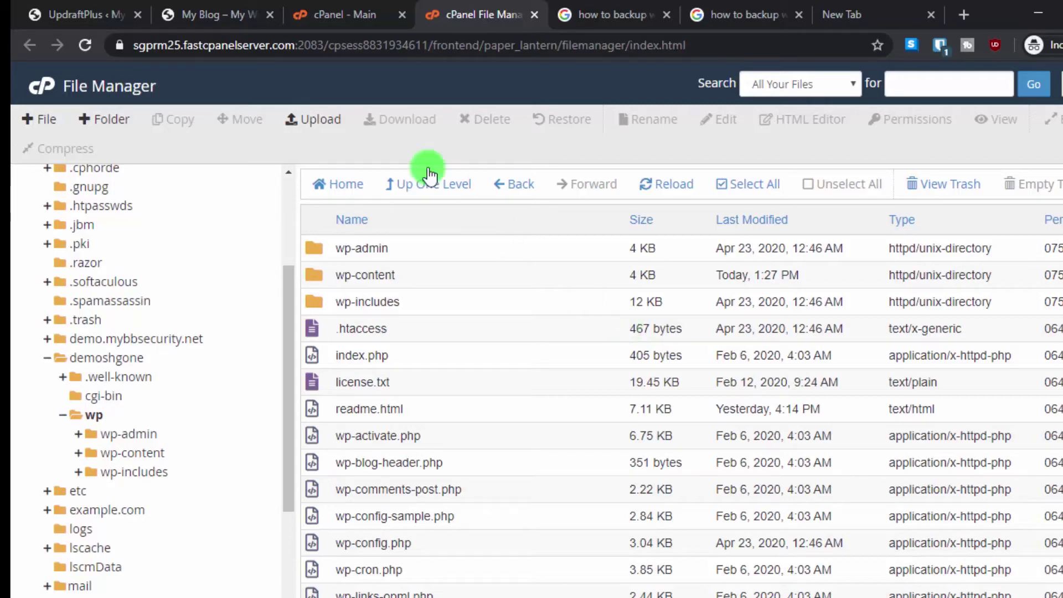
# Step: Launch phpMyAdmin from the Databases section of the cPanel main page
pyautogui.click(342, 8)
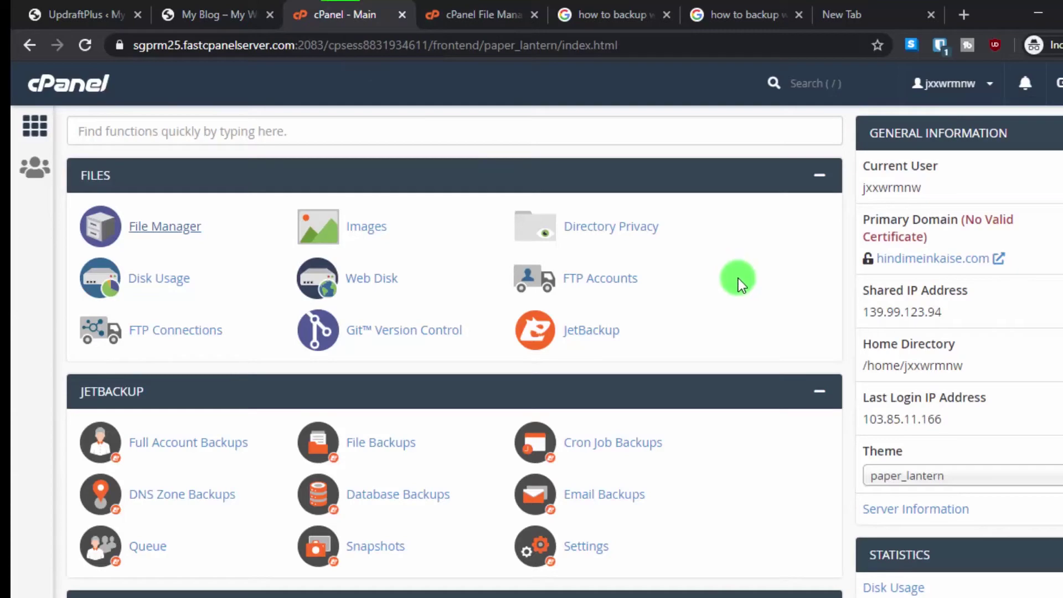
pyautogui.scroll(-5, 738, 280)
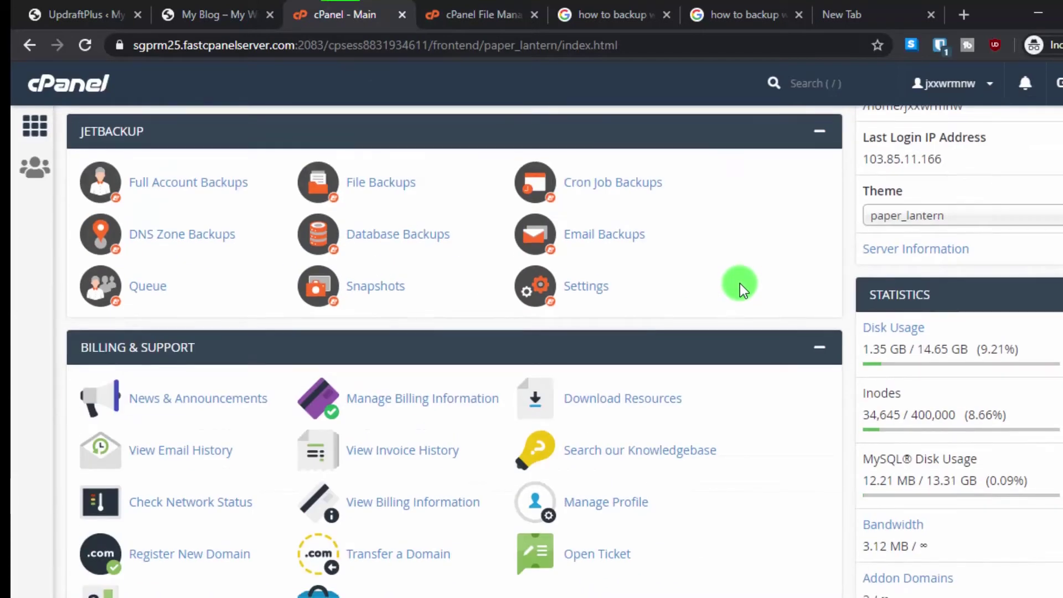
pyautogui.scroll(-8, 740, 284)
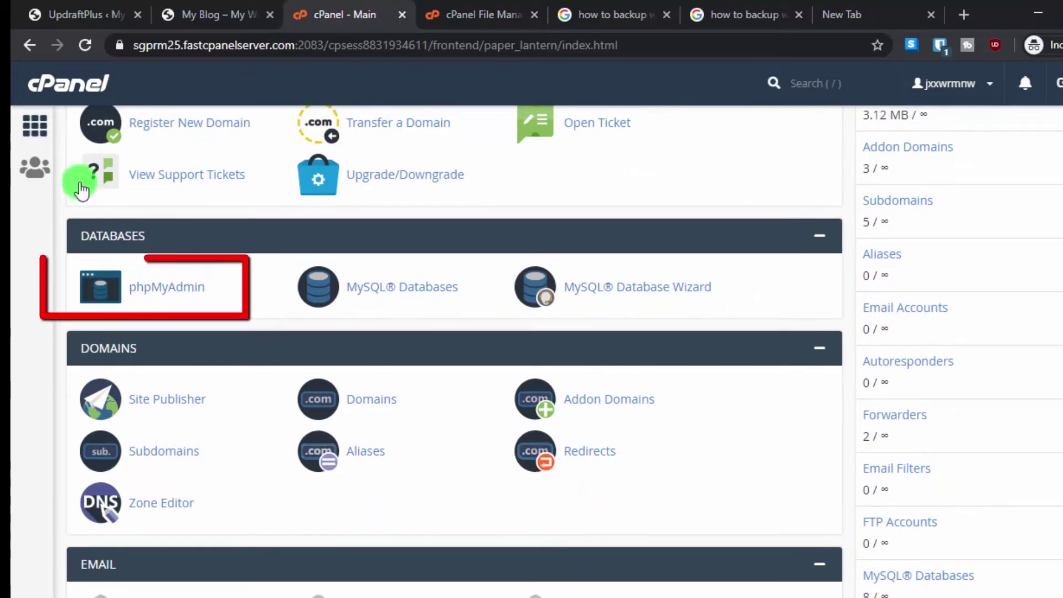
pyautogui.click(178, 291)
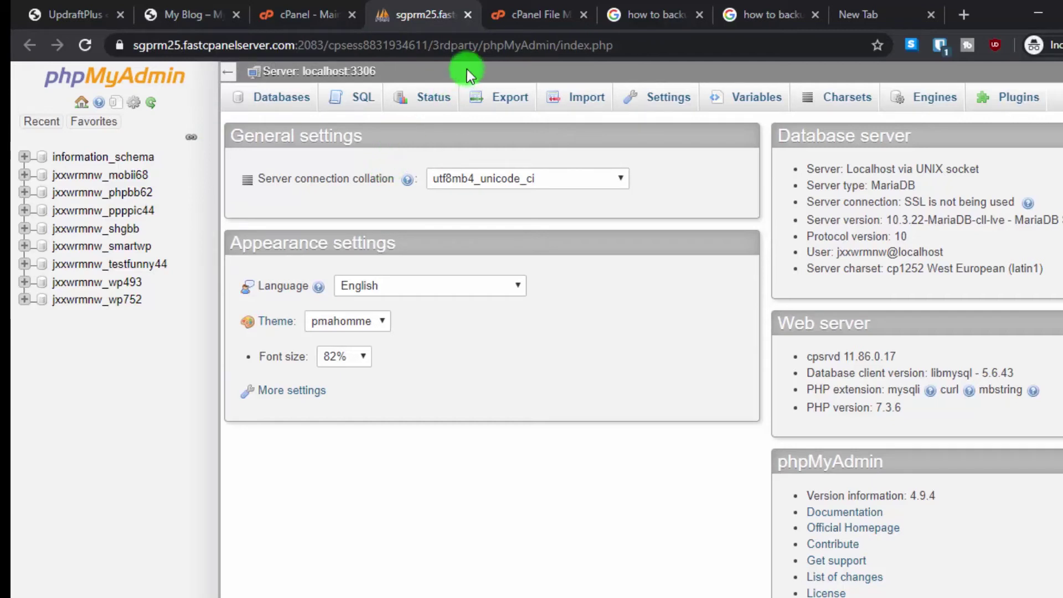
# Step: View wp-config.php and highlight its DB_NAME value and database connection settings
pyautogui.click(508, 10)
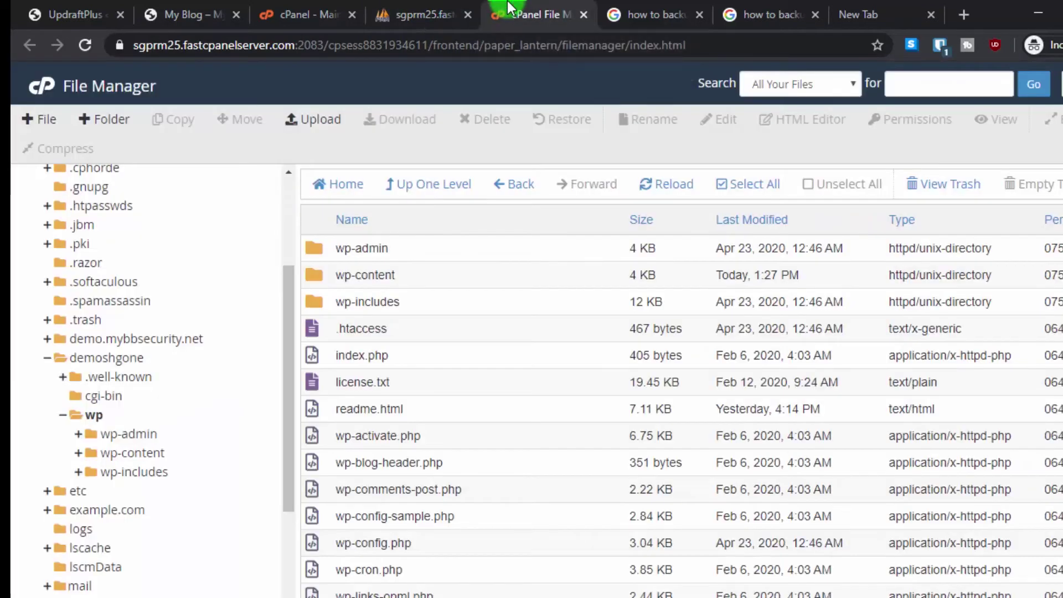
pyautogui.scroll(-3, 547, 343)
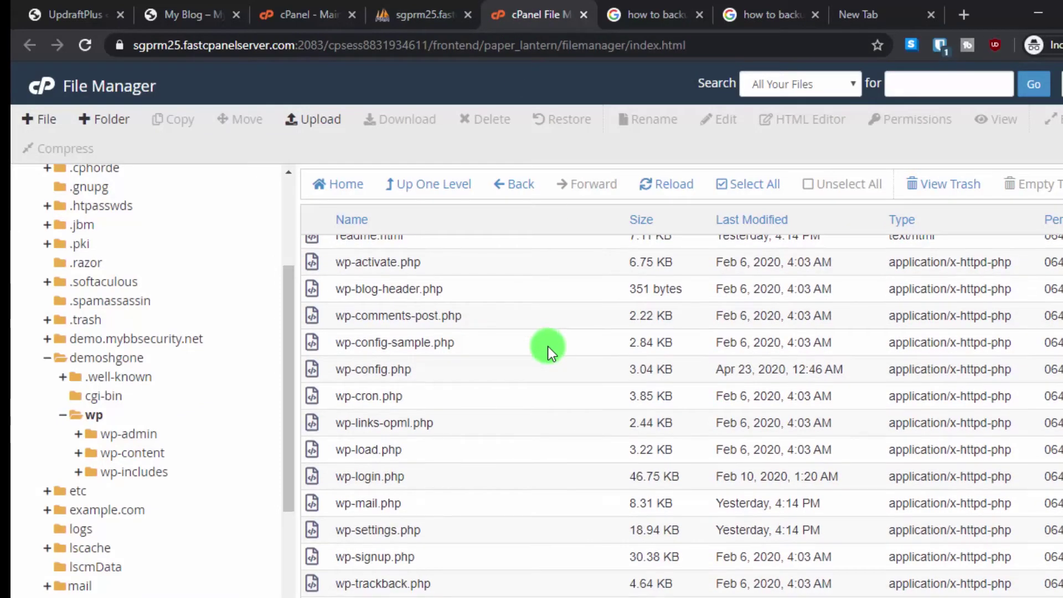
pyautogui.scroll(-1, 547, 347)
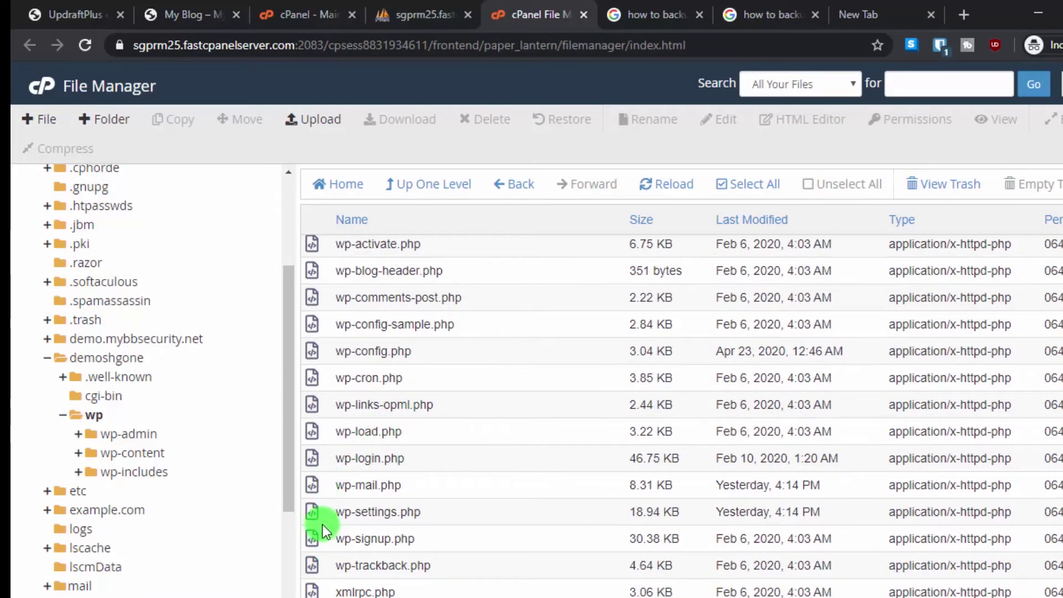
pyautogui.click(314, 351)
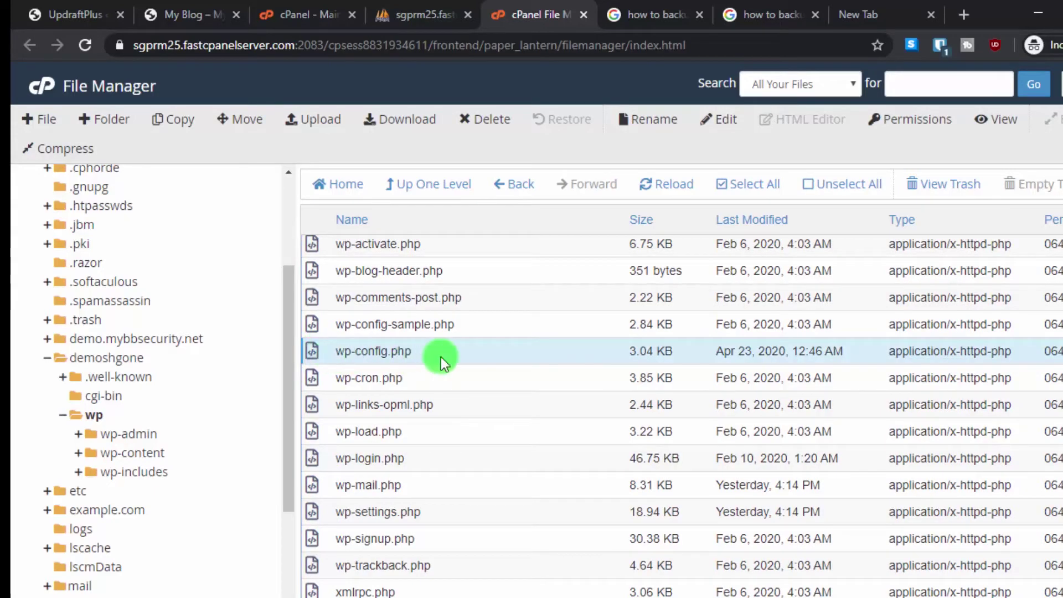
pyautogui.click(1009, 119)
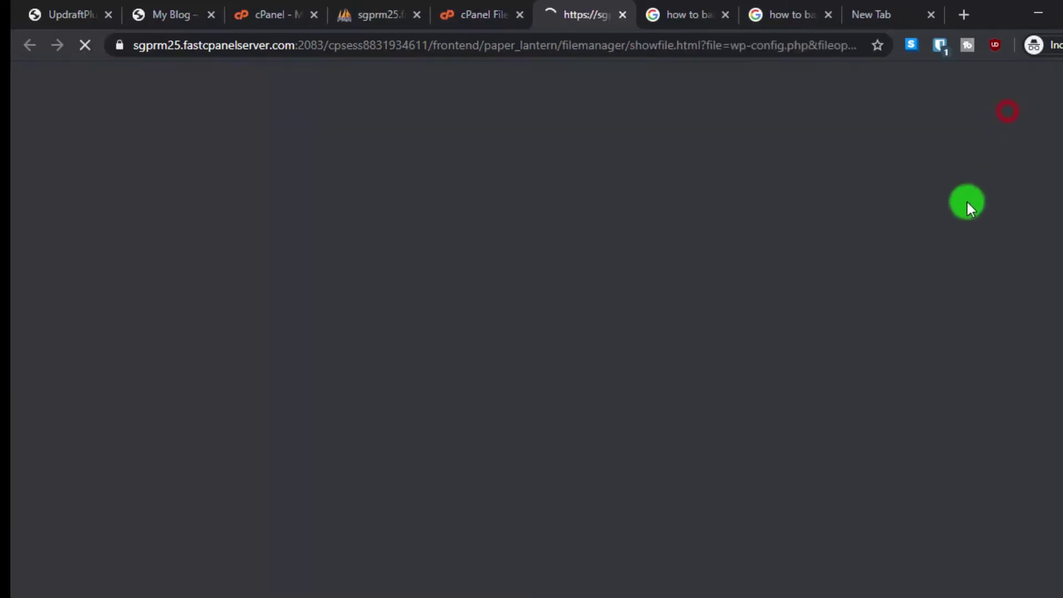
pyautogui.scroll(-5, 494, 328)
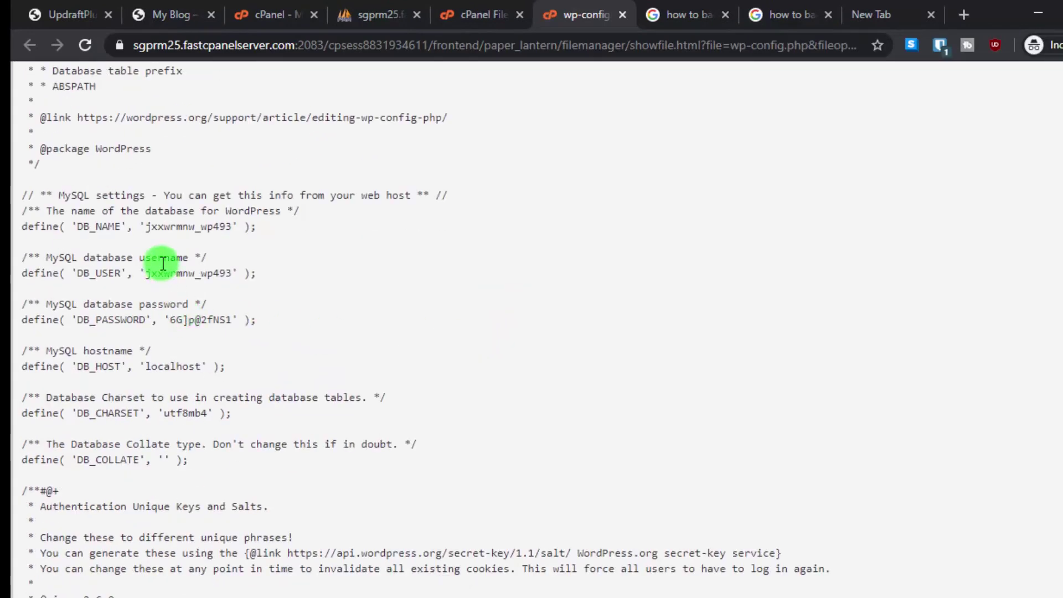
pyautogui.moveTo(194, 289); pyautogui.dragTo(277, 375)
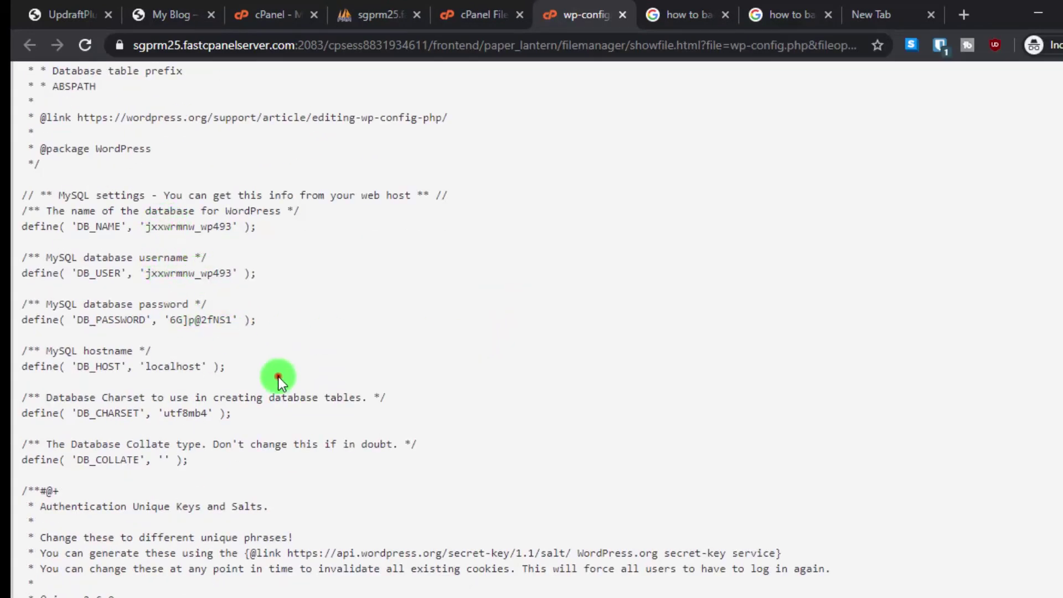
pyautogui.moveTo(199, 170); pyautogui.dragTo(321, 171)
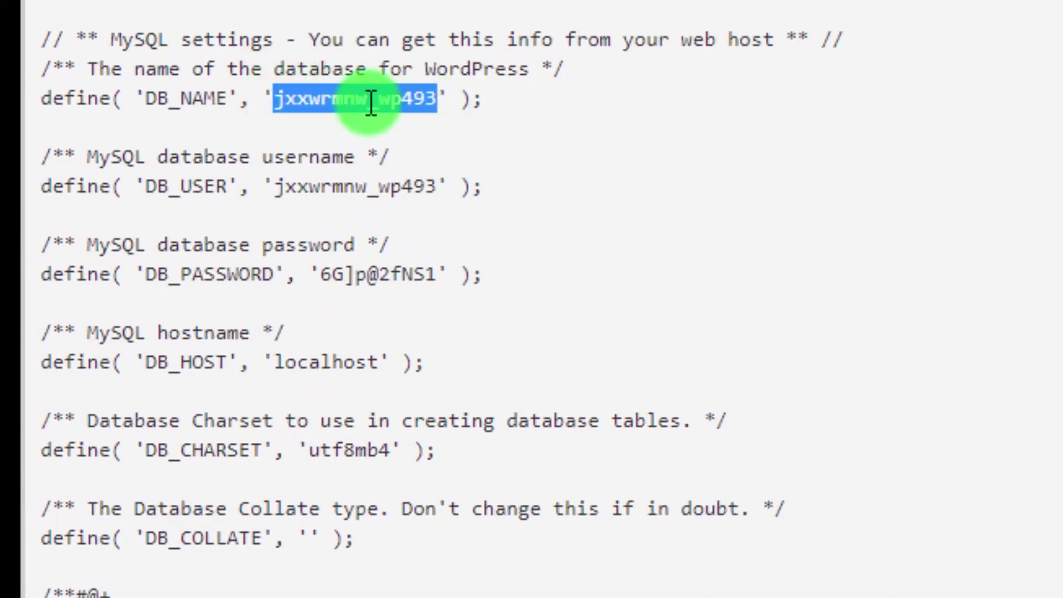
pyautogui.click(869, 250)
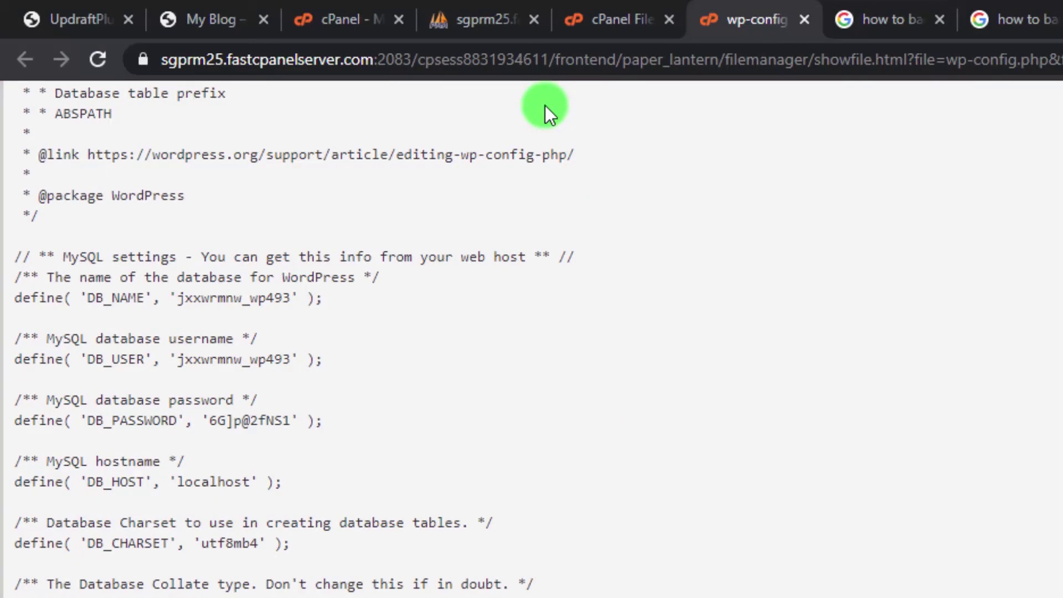
# Step: Export the WordPress database from phpMyAdmin as a Quick SQL file download
pyautogui.click(489, 22)
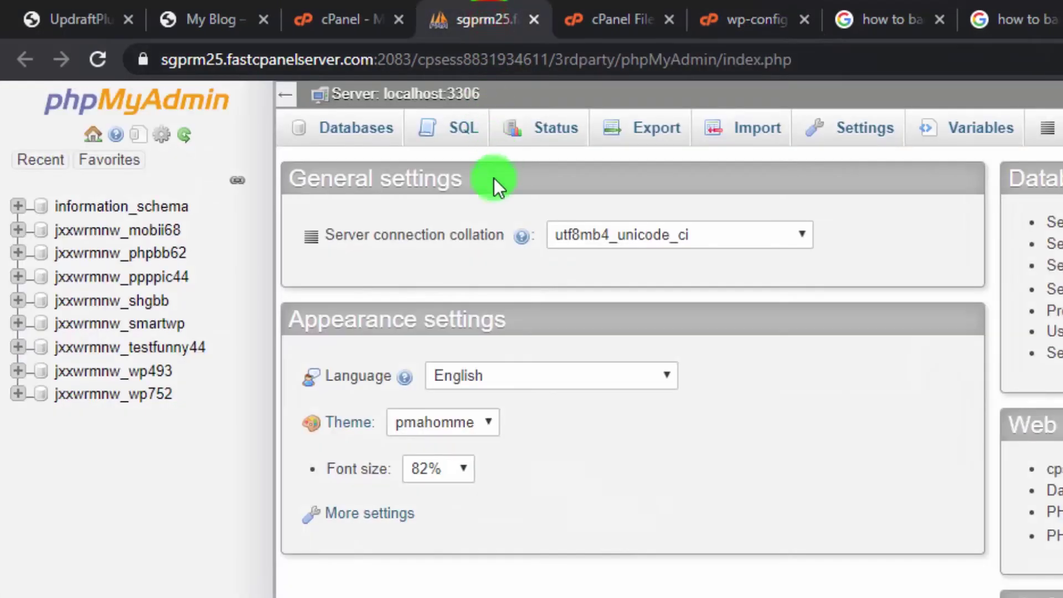
pyautogui.click(117, 374)
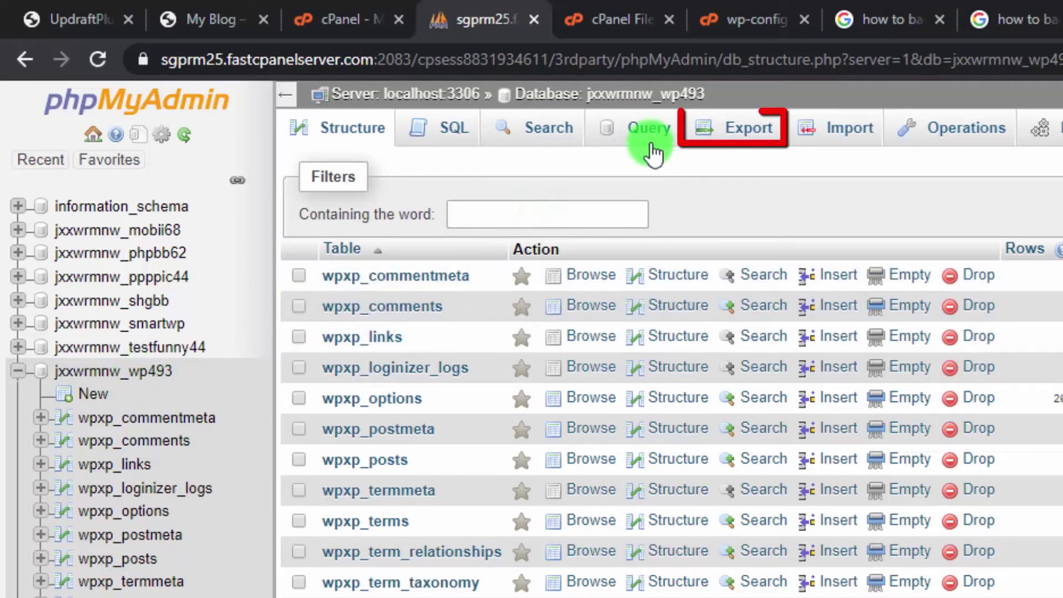
pyautogui.click(740, 133)
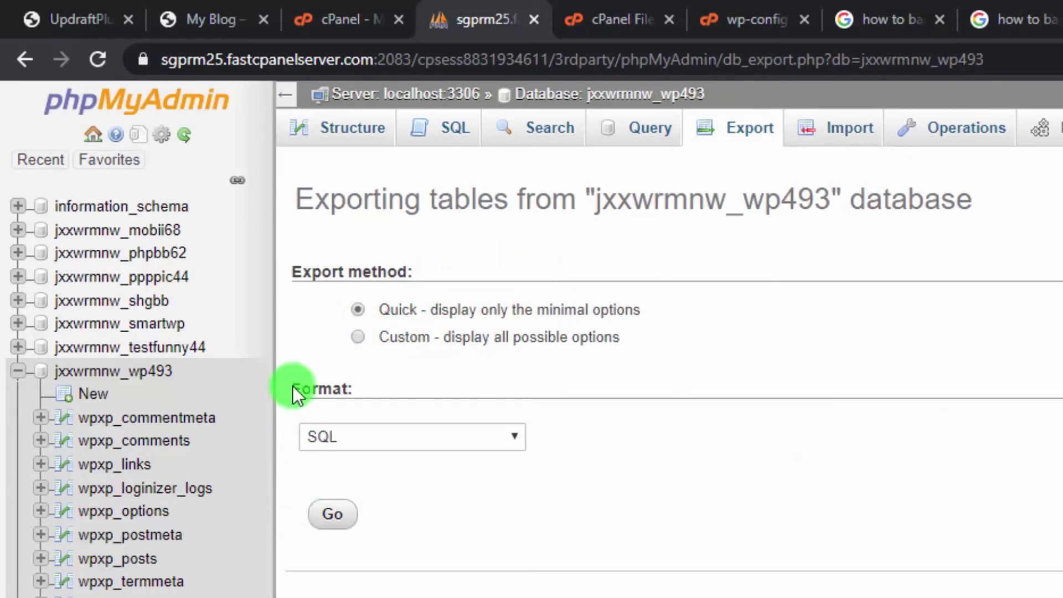
pyautogui.click(332, 518)
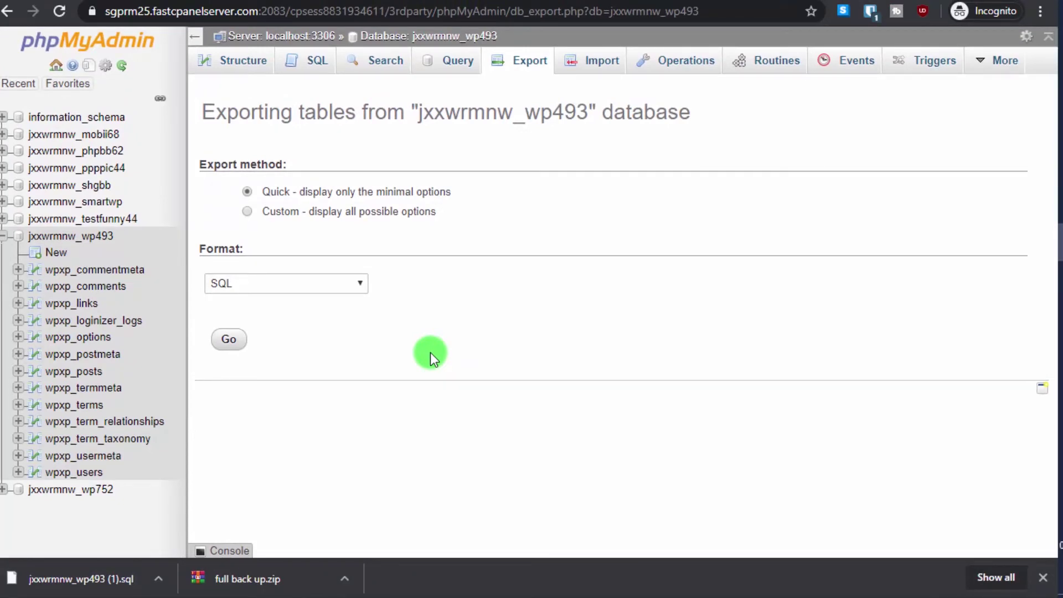
# Step: Check all 13 WordPress tables, drop them, and reload the now-empty database
pyautogui.click(64, 235)
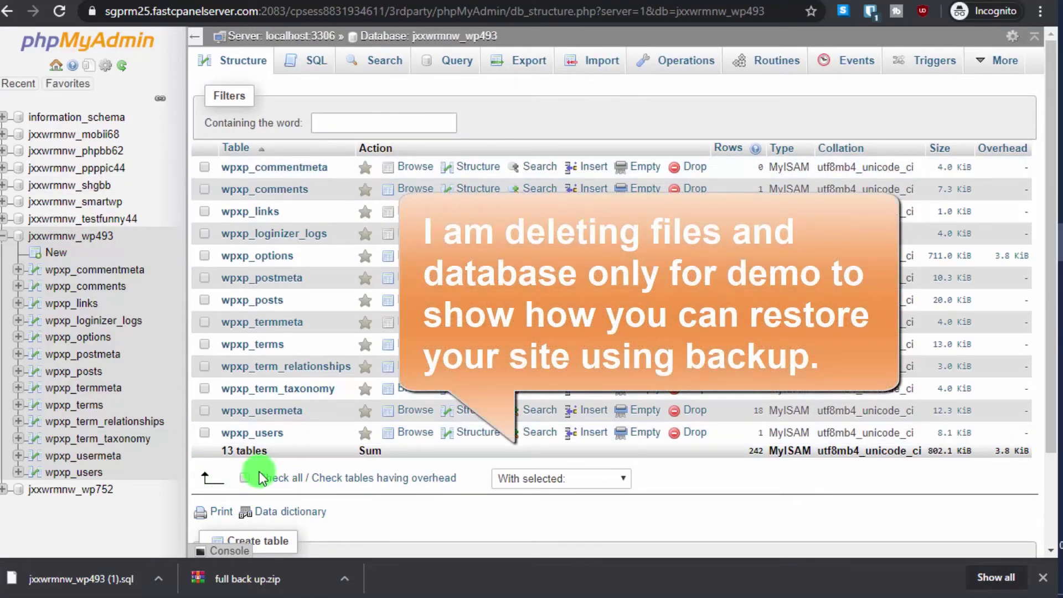
pyautogui.click(245, 478)
pyautogui.click(531, 479)
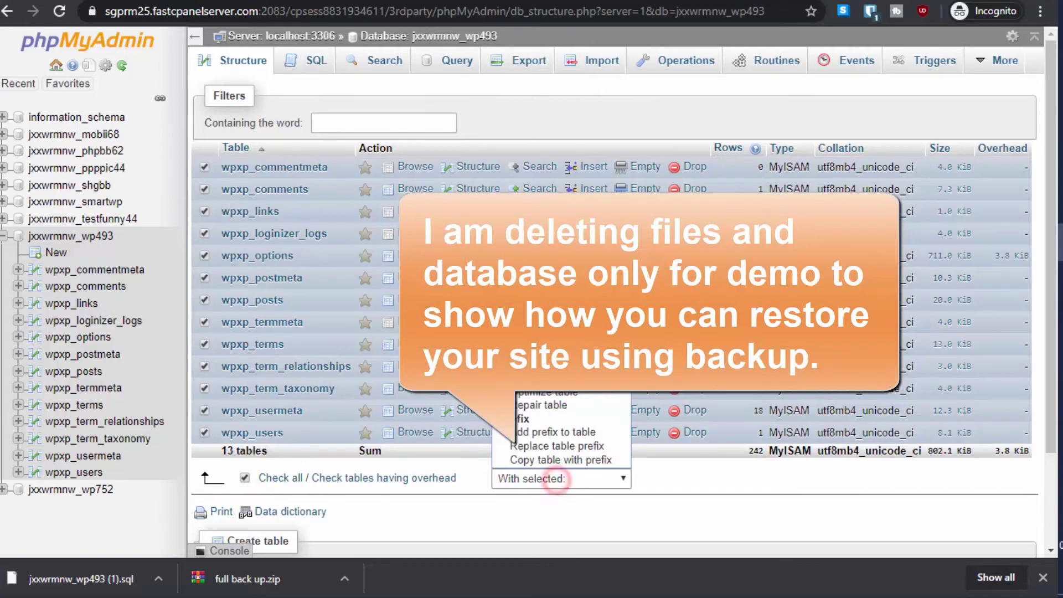
pyautogui.click(548, 364)
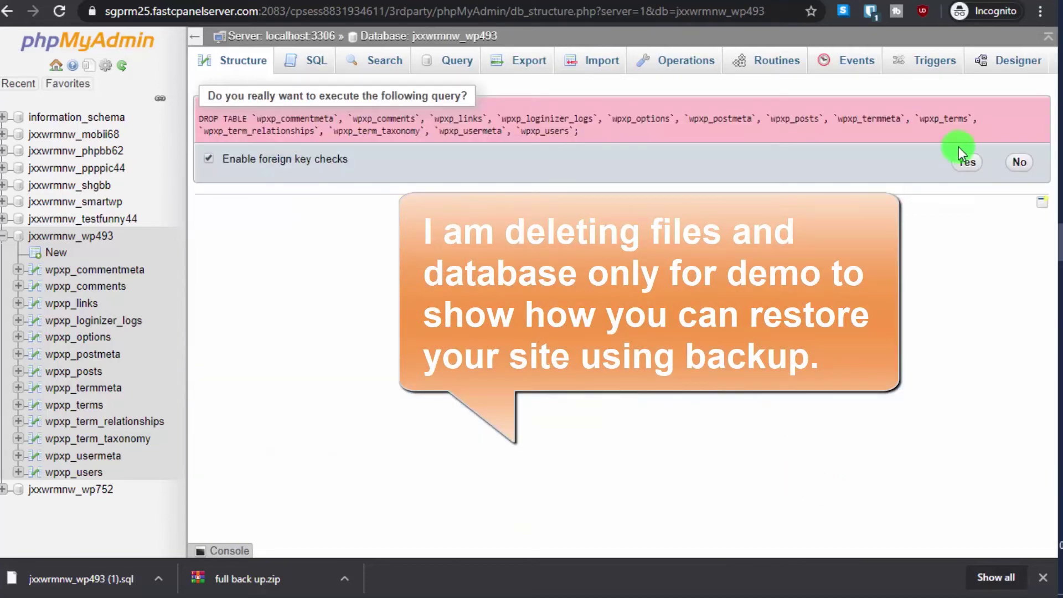
pyautogui.click(964, 160)
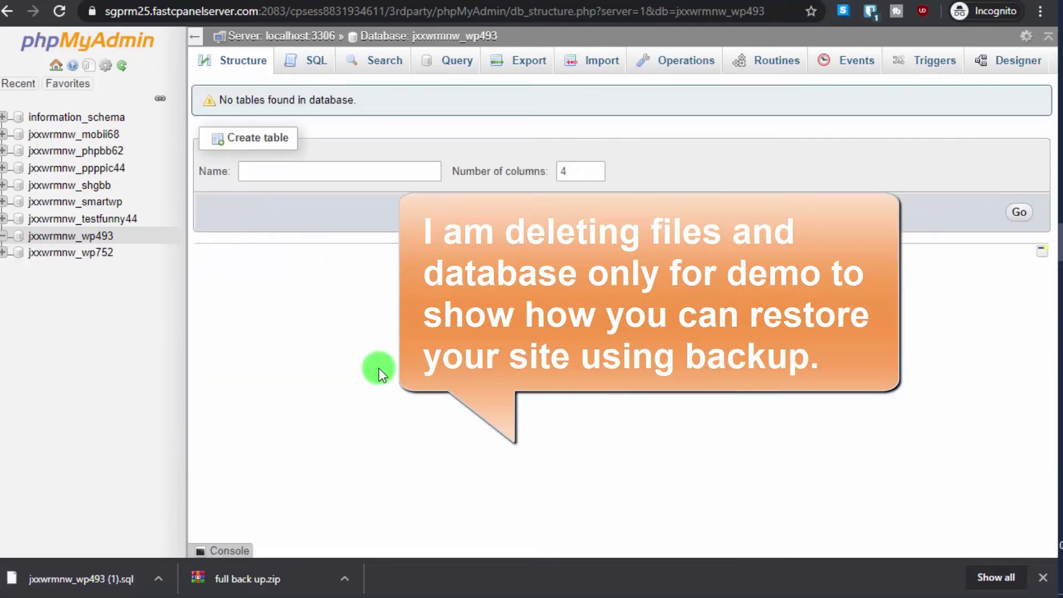
pyautogui.click(60, 237)
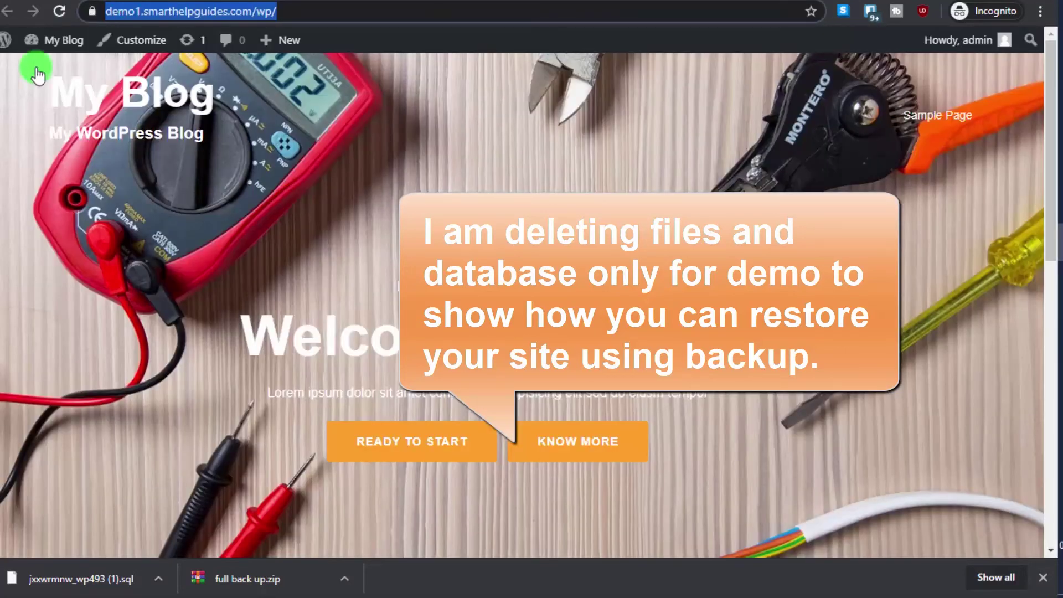
# Step: Reload the My Blog page, which now shows the WordPress install screen
pyautogui.click(59, 12)
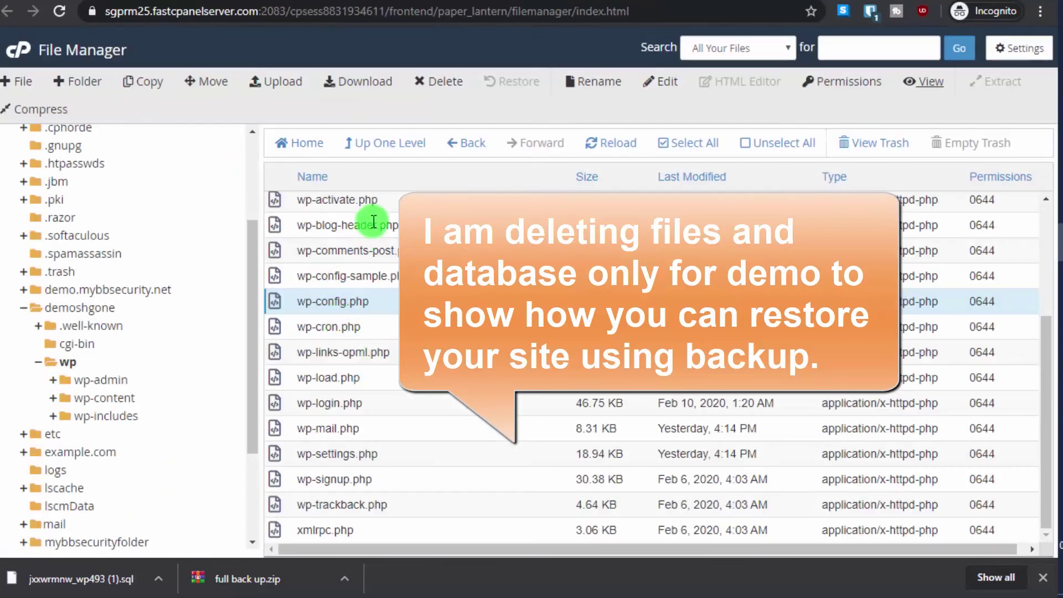
# Step: Send all WordPress site files in the demoshgone wp folder to the trash
pyautogui.scroll(4, 373, 222)
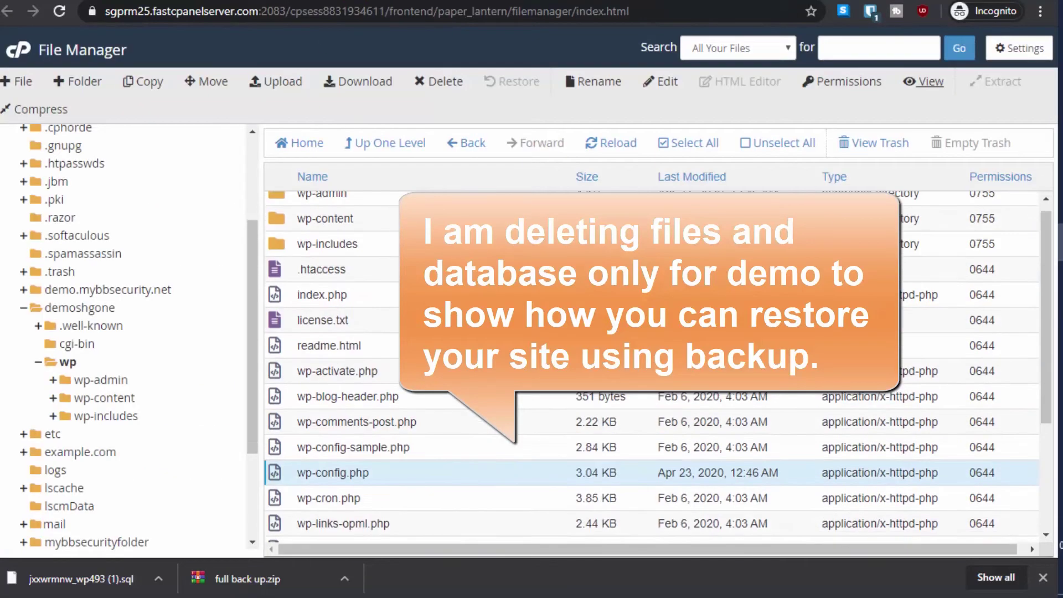
pyautogui.click(699, 143)
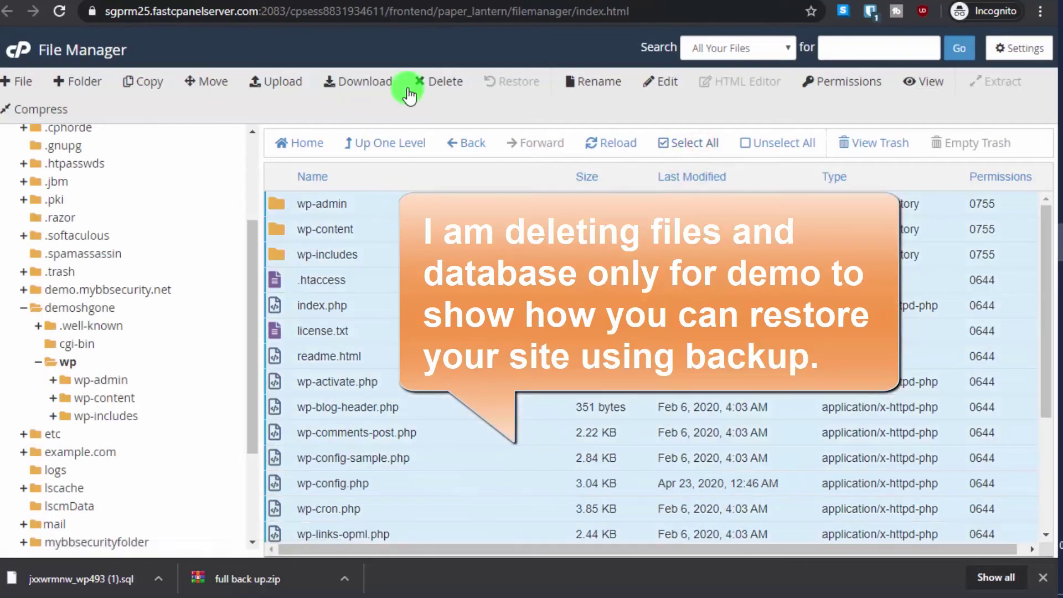
pyautogui.click(438, 81)
pyautogui.click(644, 416)
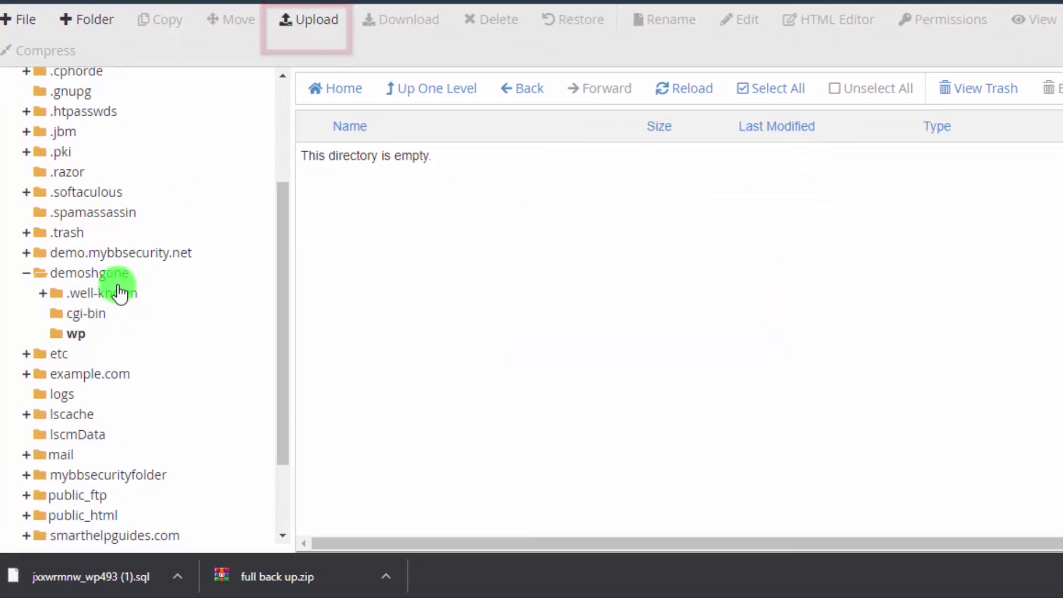
# Step: Upload the 41.32 MB full back up.zip into the wp folder, then return to its file listing
pyautogui.click(311, 23)
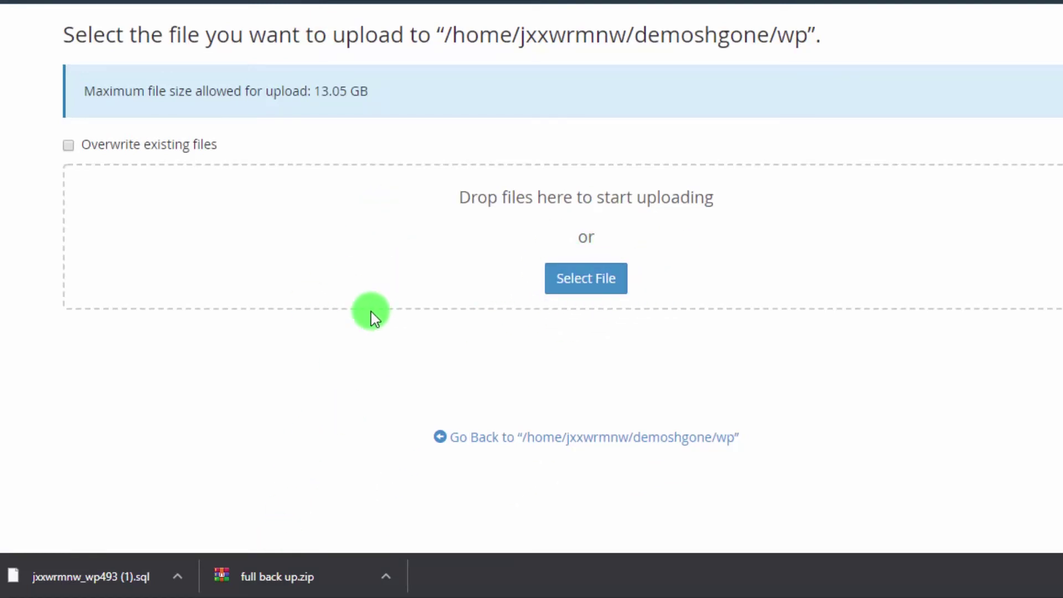
pyautogui.moveTo(310, 576); pyautogui.dragTo(501, 264)
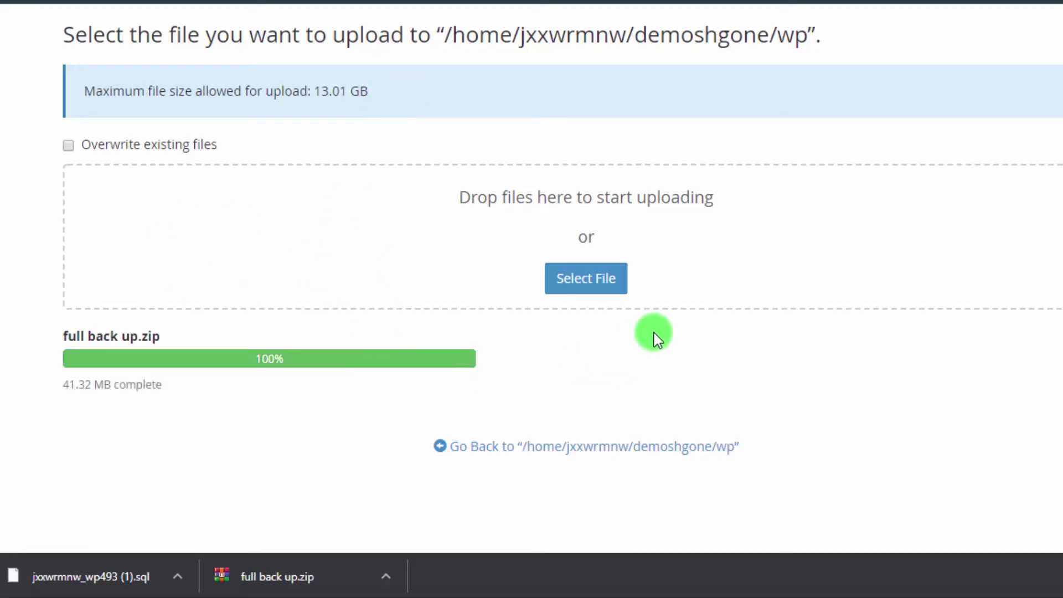
pyautogui.click(586, 433)
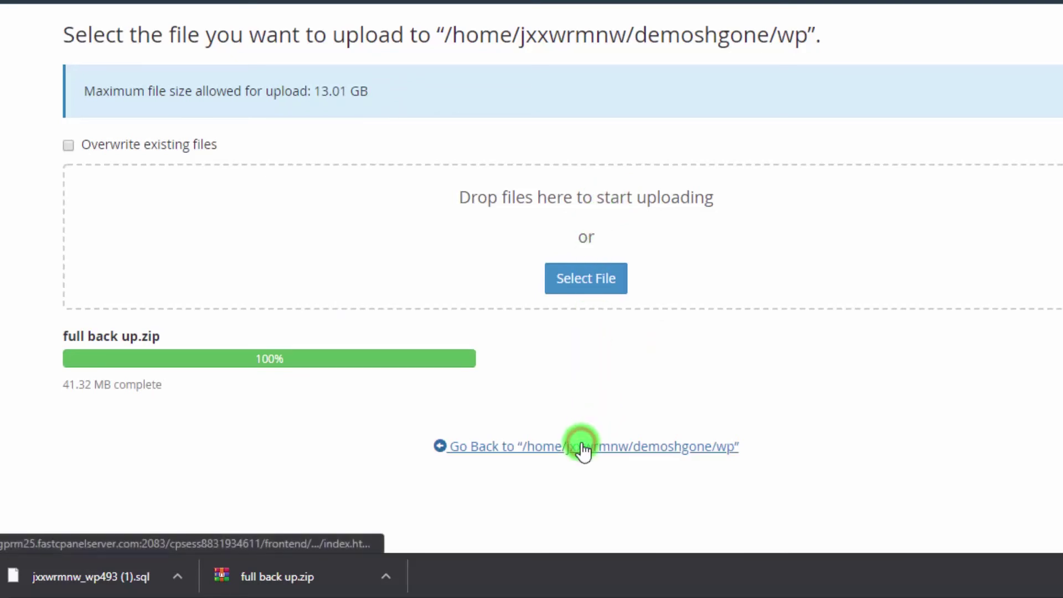
# Step: Extract full back up.zip into /demoshgone/wp to bring back wp-admin, wp-content, wp-includes and wp-config.php
pyautogui.click(356, 209)
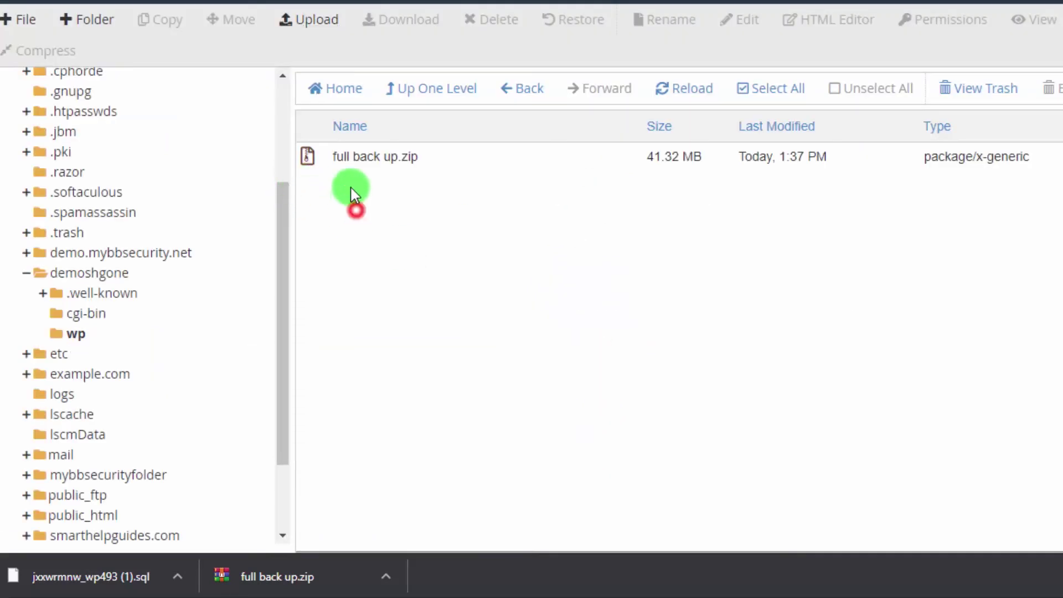
pyautogui.click(313, 159)
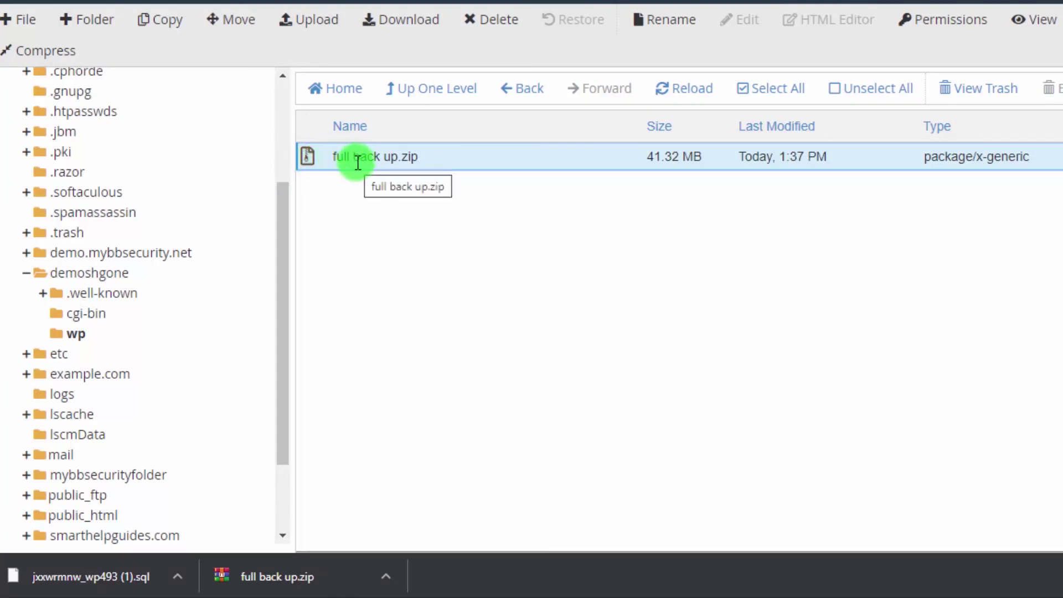
pyautogui.click(1060, 20)
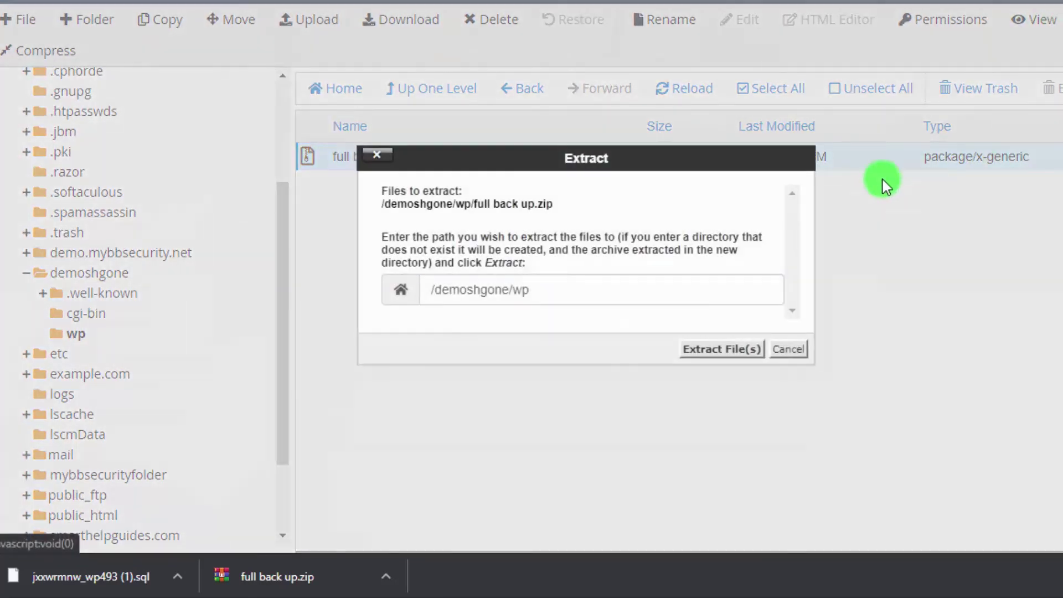
pyautogui.click(706, 350)
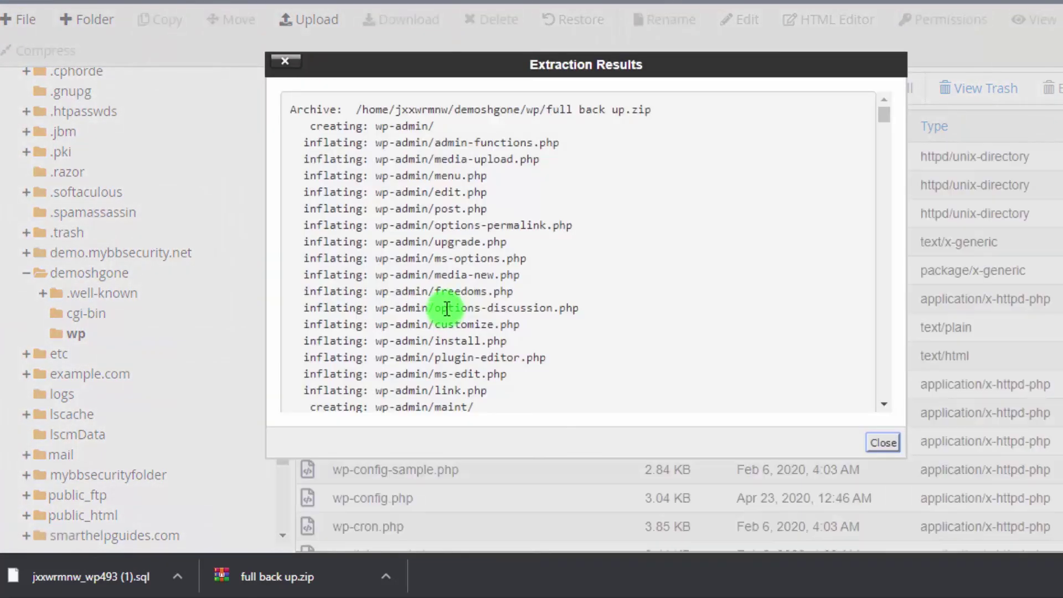
pyautogui.click(886, 444)
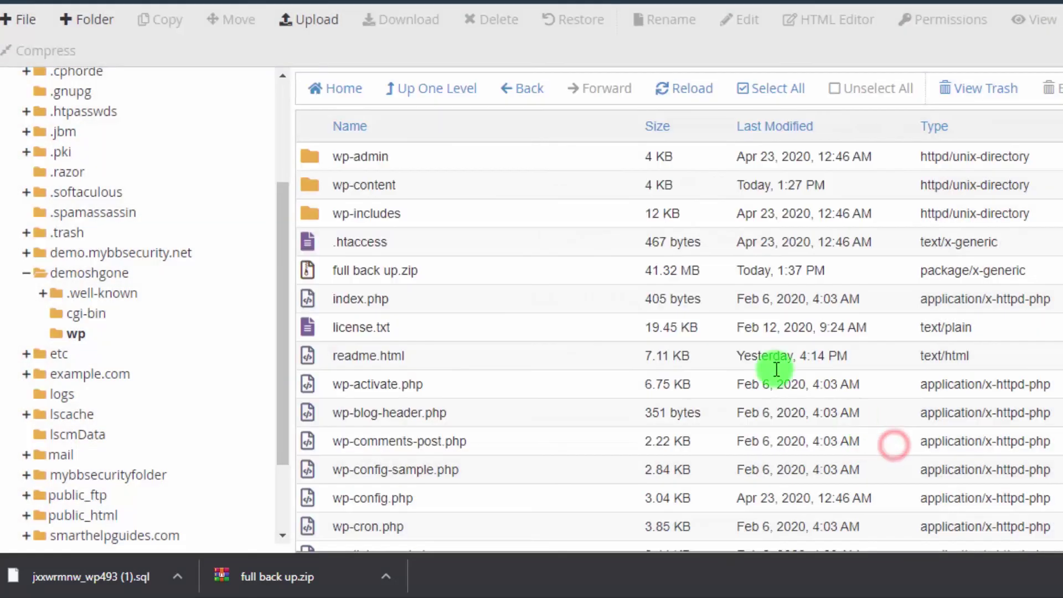
pyautogui.scroll(-5, 548, 334)
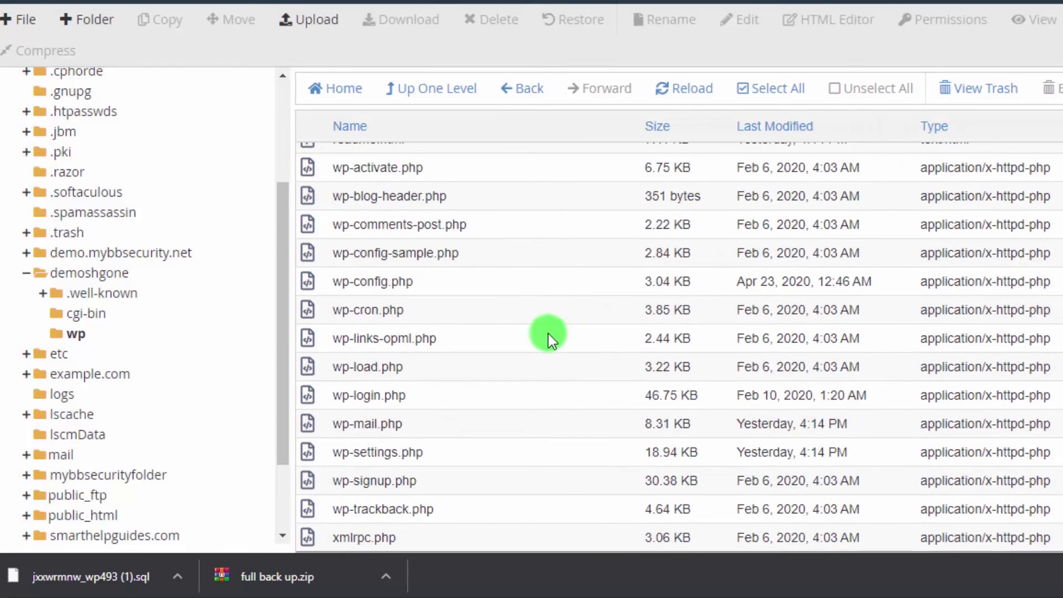
pyautogui.scroll(5, 421, 301)
# Step: Delete the full back up.zip archive from the wp folder
pyautogui.click(306, 272)
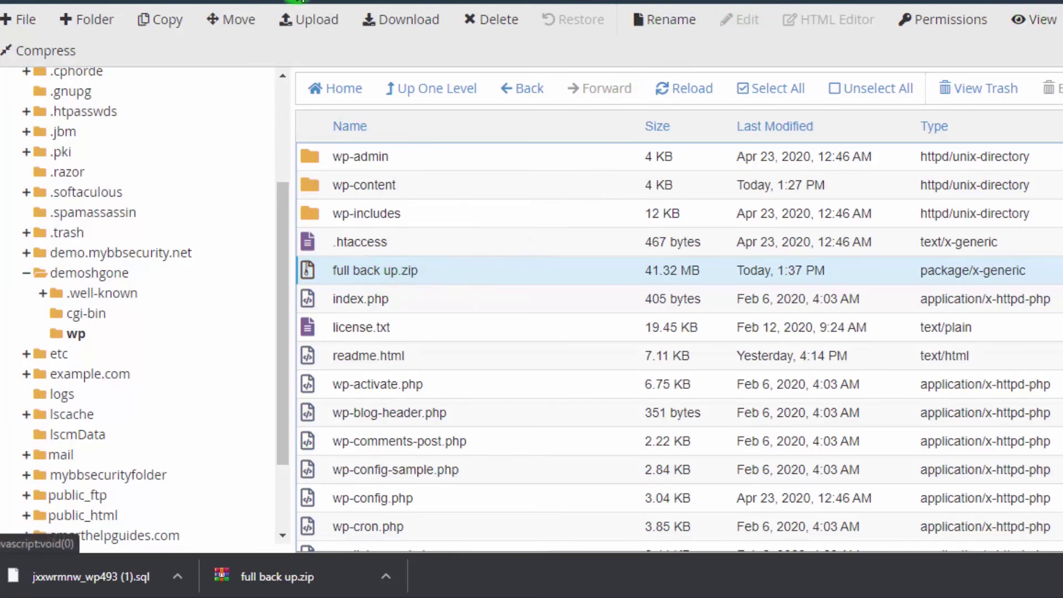
pyautogui.click(485, 19)
pyautogui.click(730, 315)
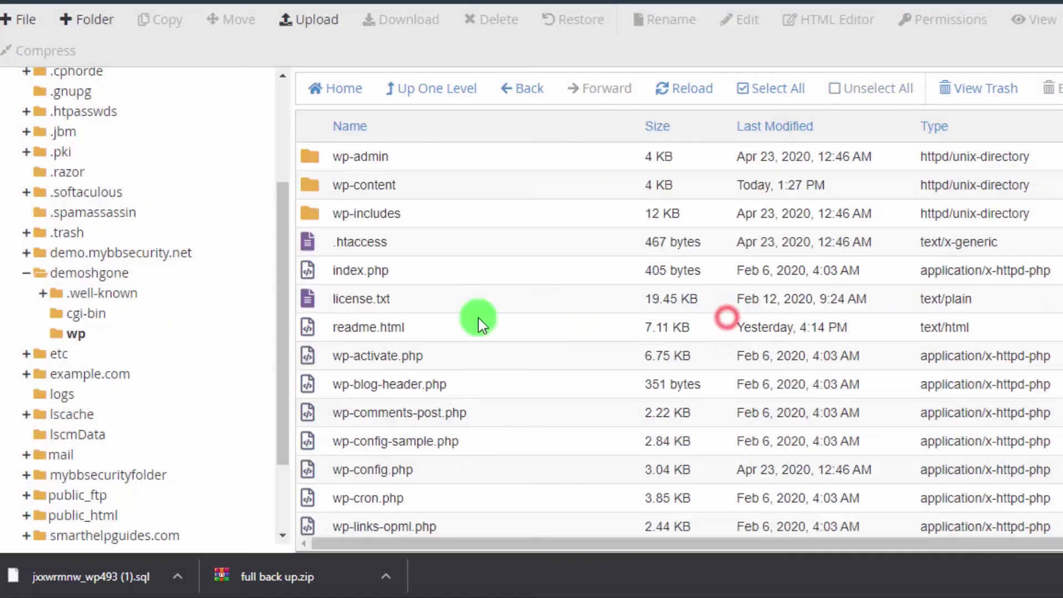
pyautogui.scroll(-4, 446, 326)
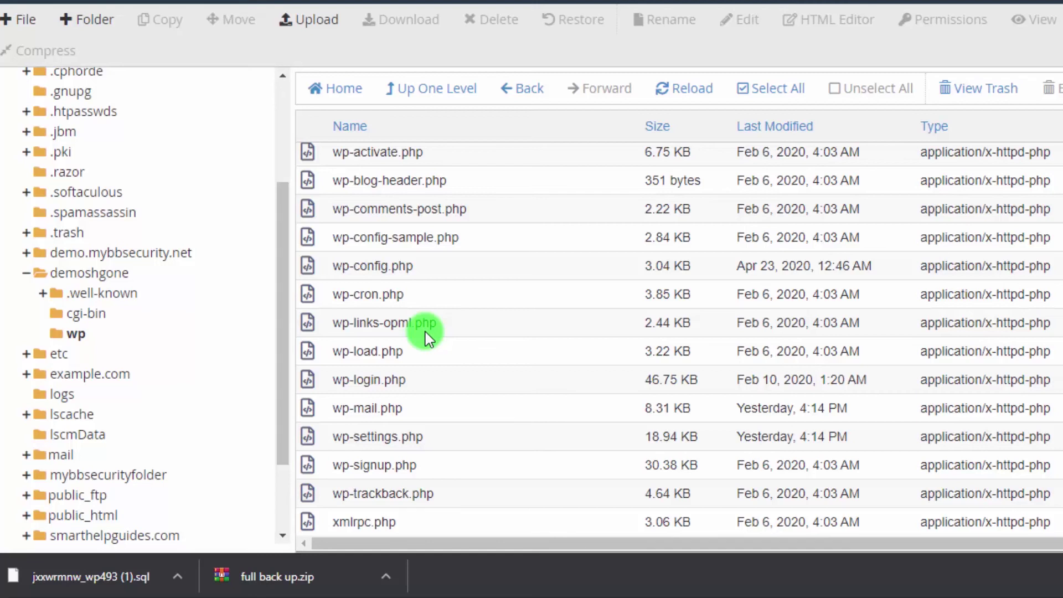
pyautogui.scroll(4, 426, 335)
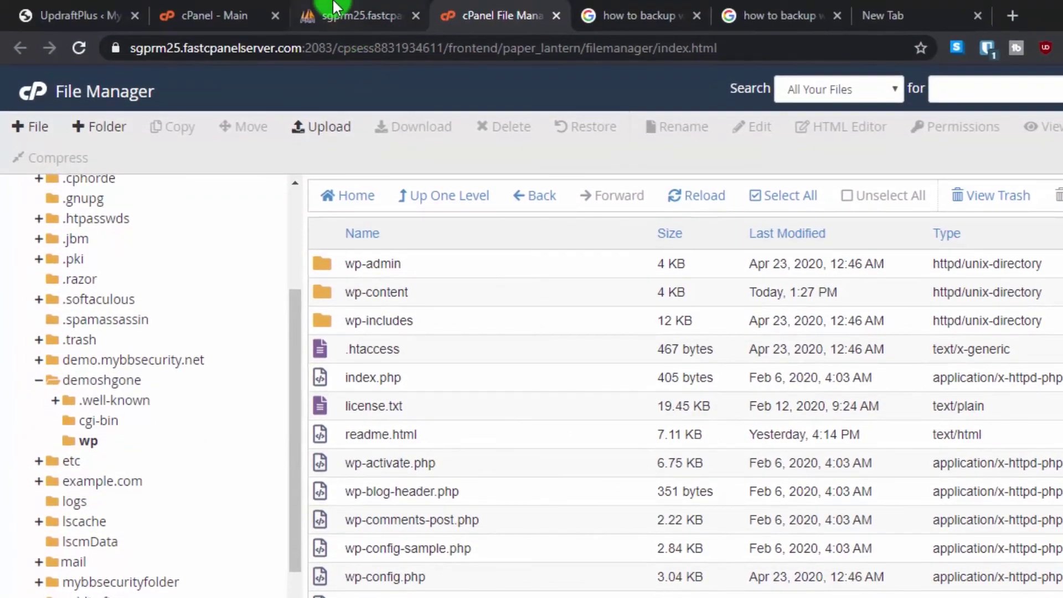
# Step: Choose the newest wp493 .sql backup file for import into the wp493 database
pyautogui.click(335, 9)
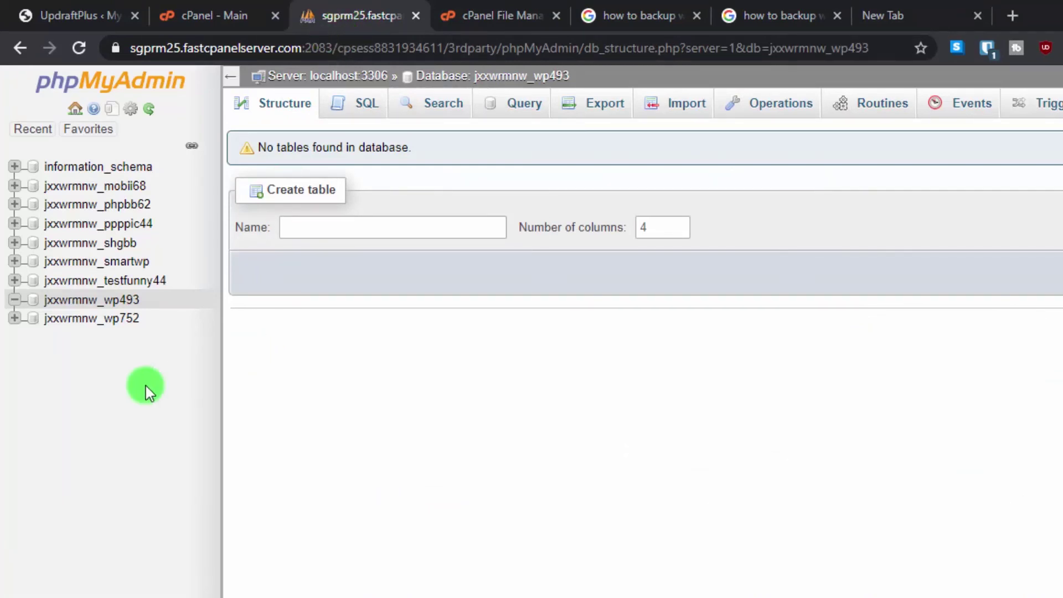
pyautogui.click(120, 302)
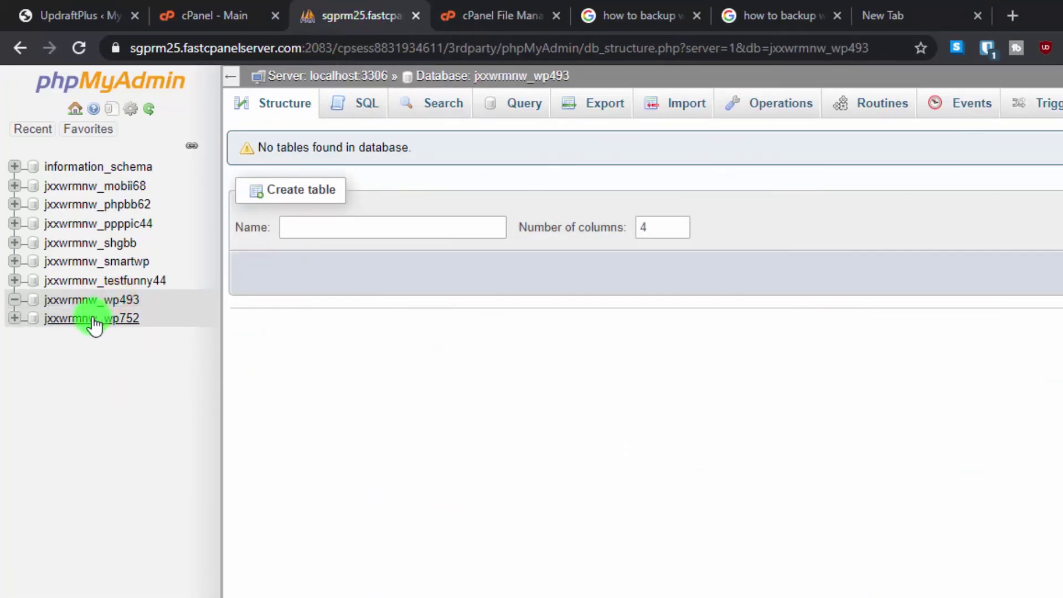
pyautogui.click(680, 113)
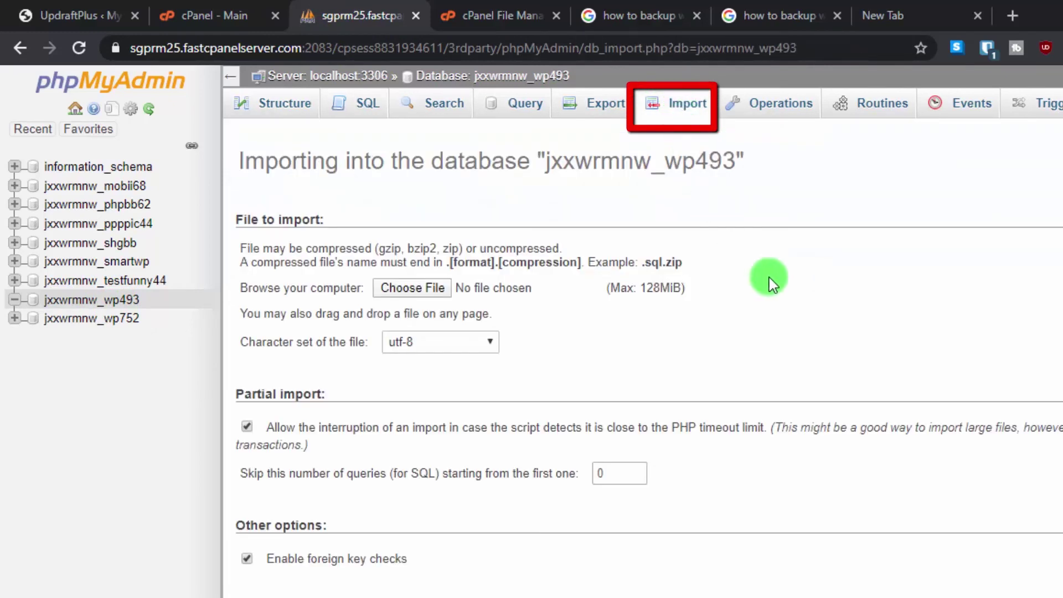
pyautogui.click(404, 293)
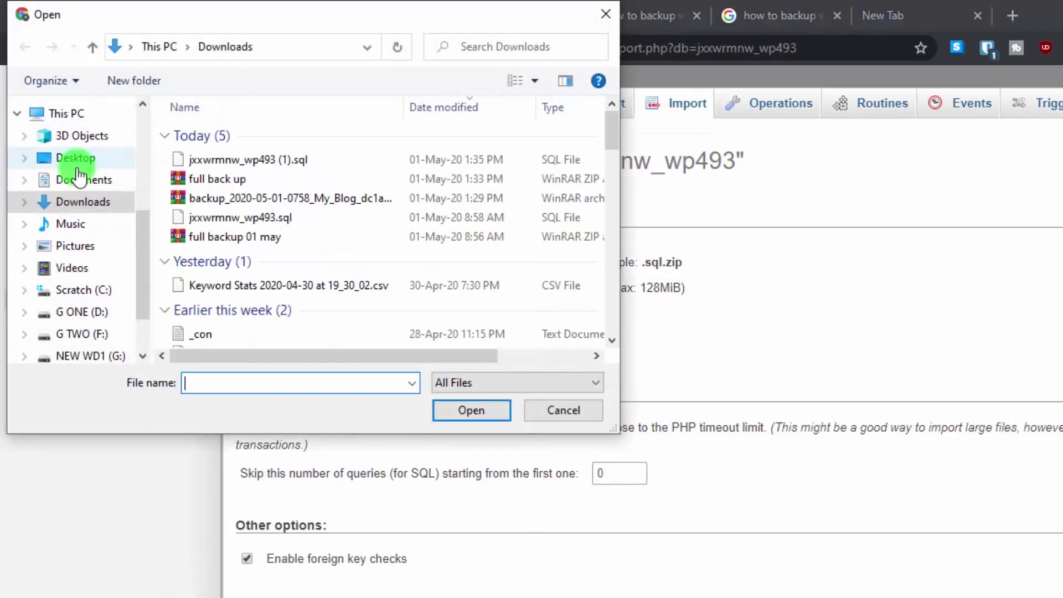
pyautogui.click(275, 158)
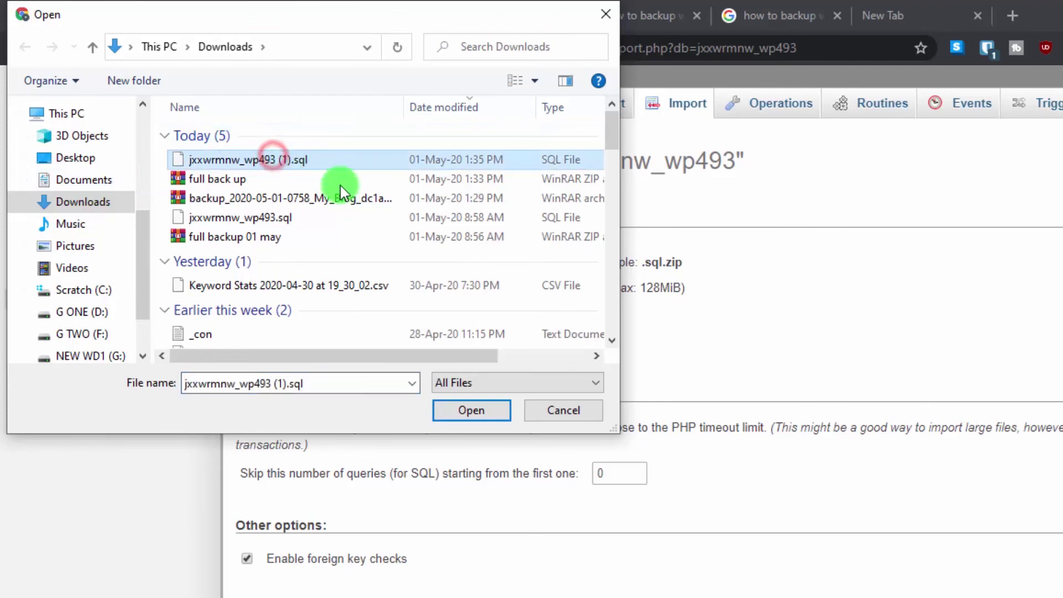
pyautogui.click(468, 410)
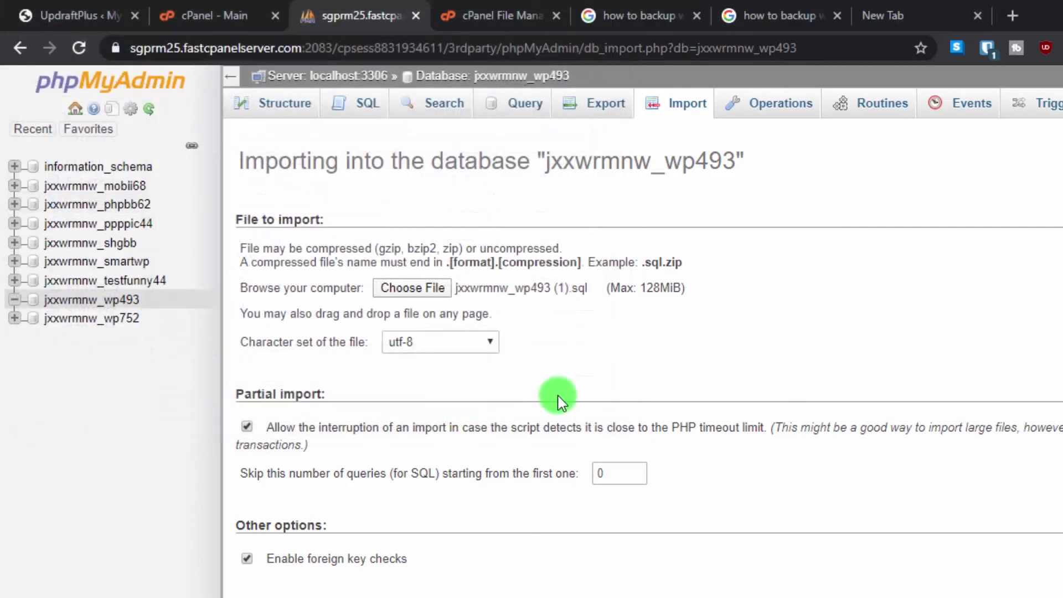
# Step: Run the import (64 queries) and review the 13 restored tables with 242 rows
pyautogui.scroll(-1, 557, 397)
pyautogui.scroll(-4, 418, 526)
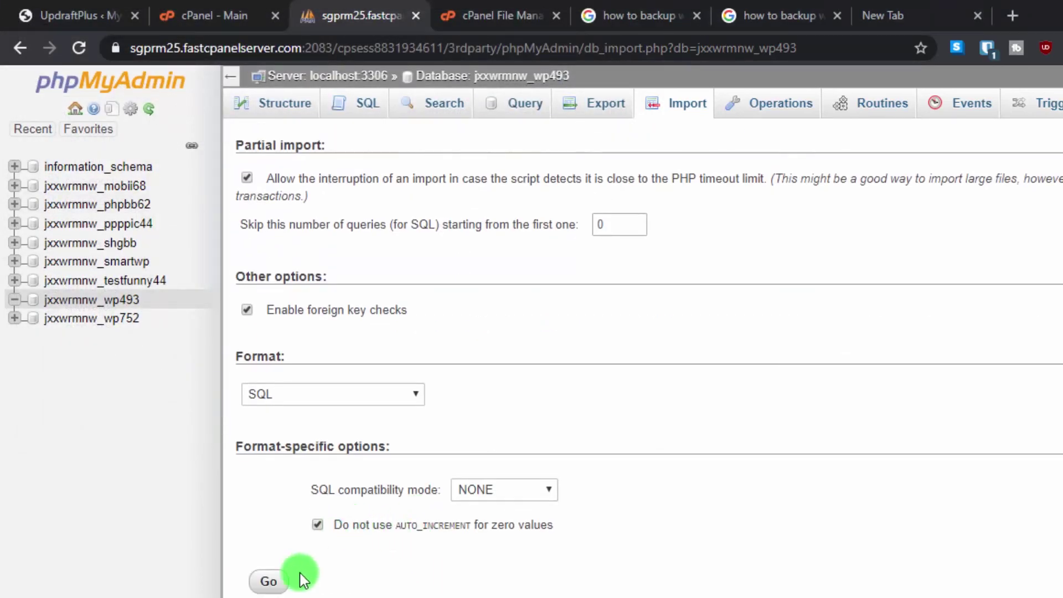
pyautogui.click(271, 581)
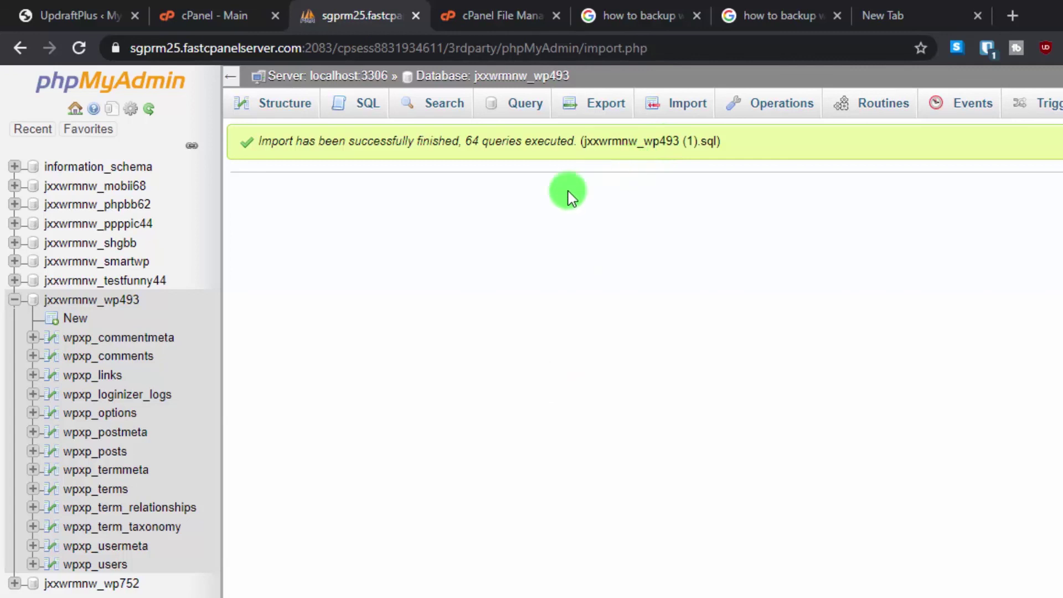
pyautogui.click(96, 298)
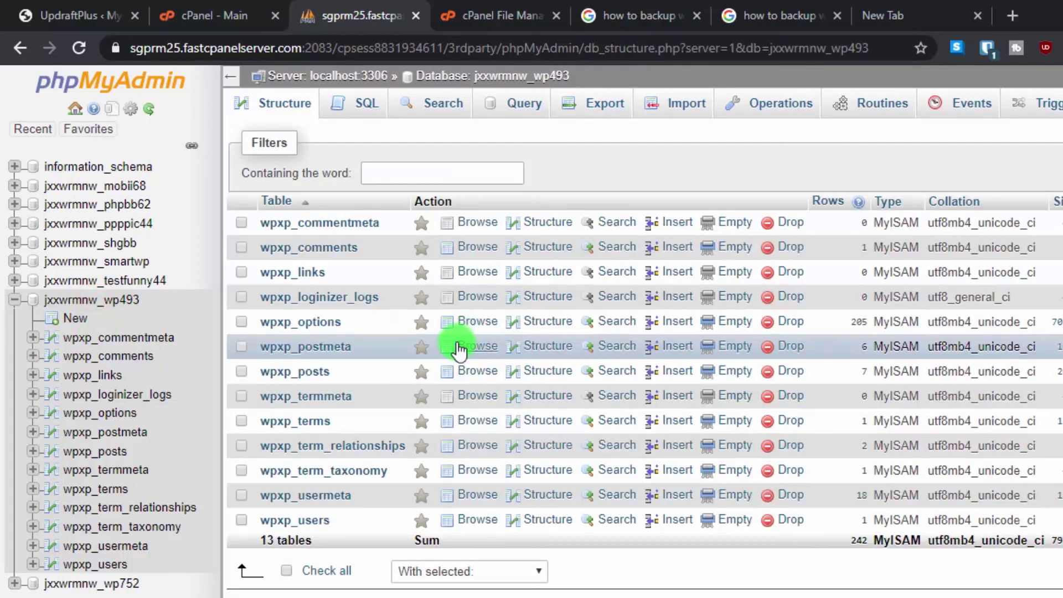
pyautogui.scroll(-2, 451, 340)
pyautogui.scroll(2, 451, 352)
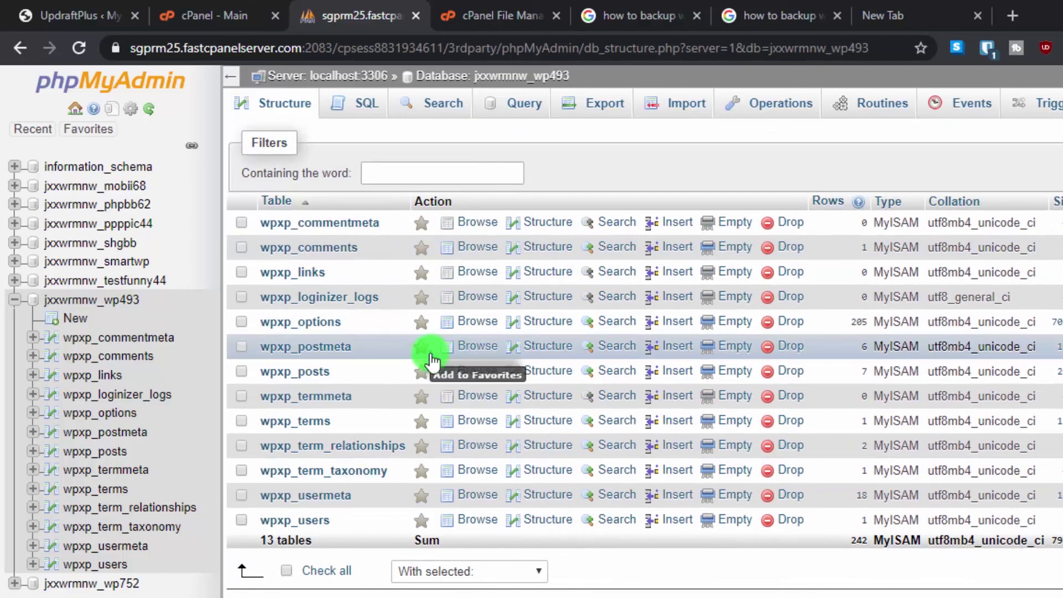
# Step: Visit the live My Blog site and open the post 'How to backup and restore your wordpress site'
pyautogui.click(67, 13)
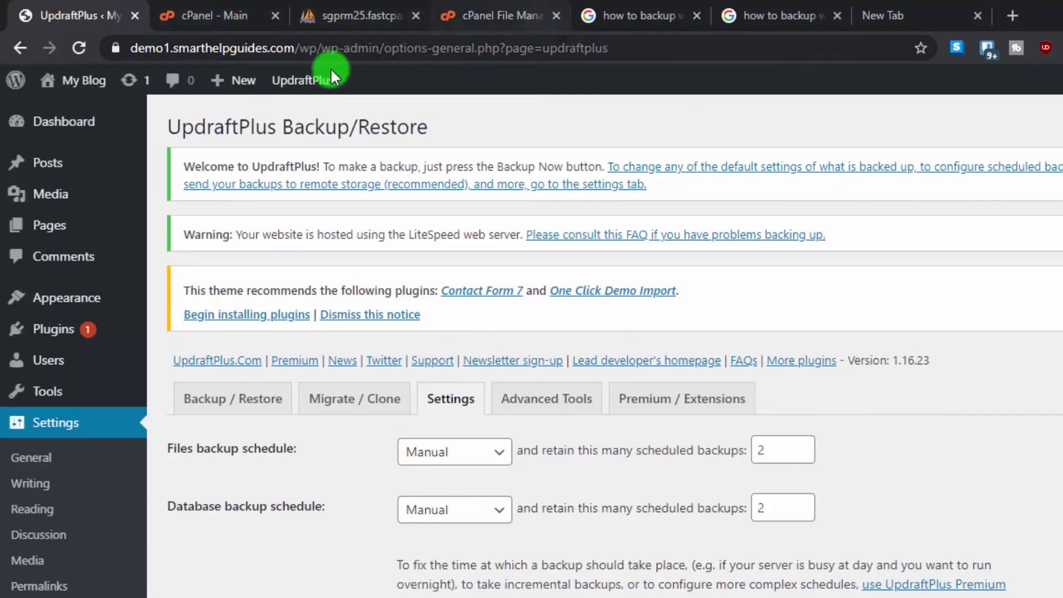
pyautogui.moveTo(322, 47); pyautogui.dragTo(825, 86)
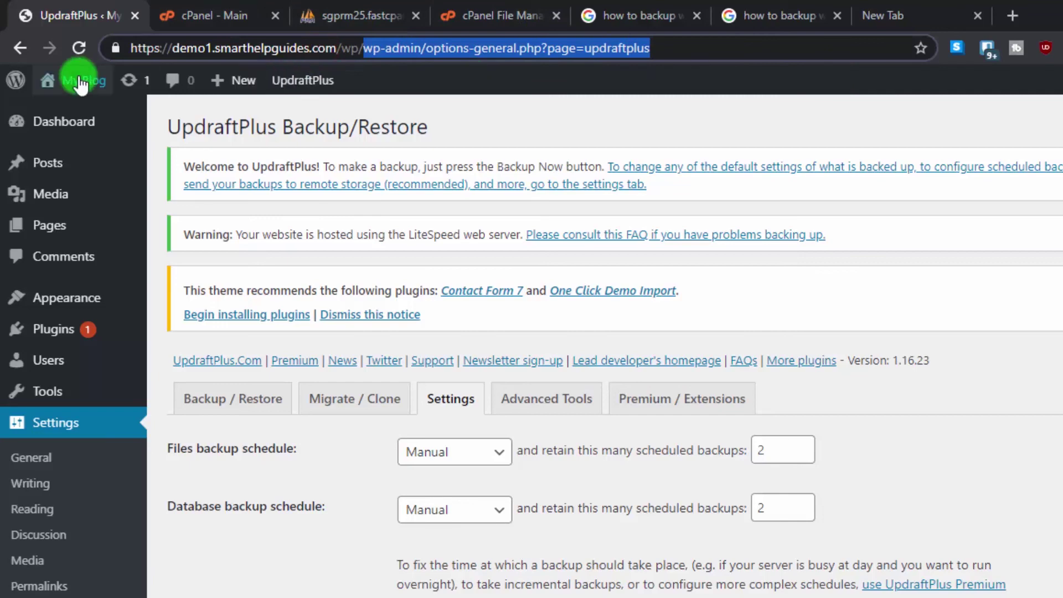
pyautogui.moveTo(80, 83)
pyautogui.click(65, 114)
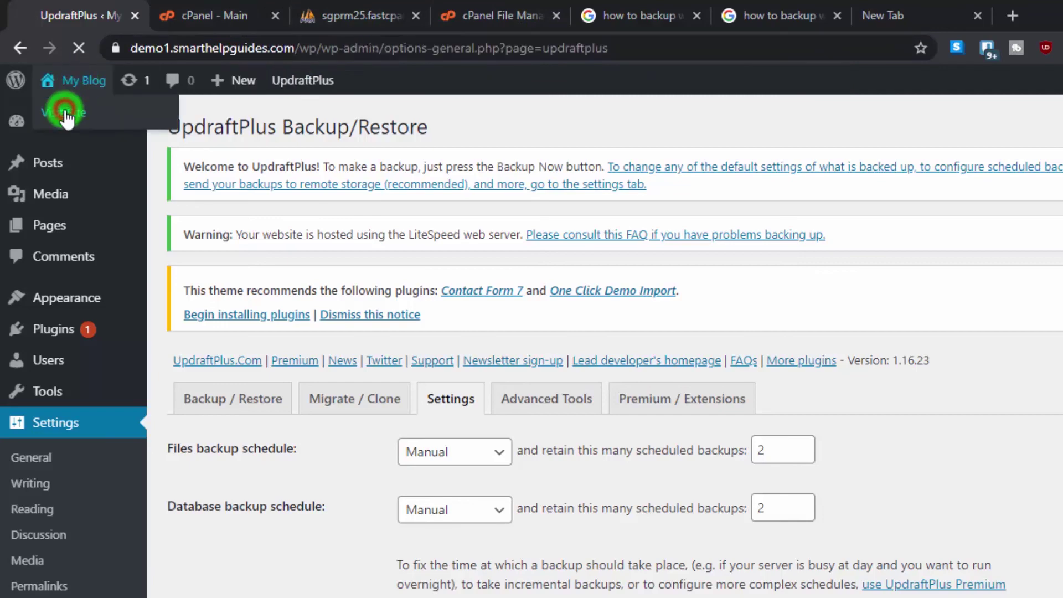
pyautogui.scroll(-10, 899, 275)
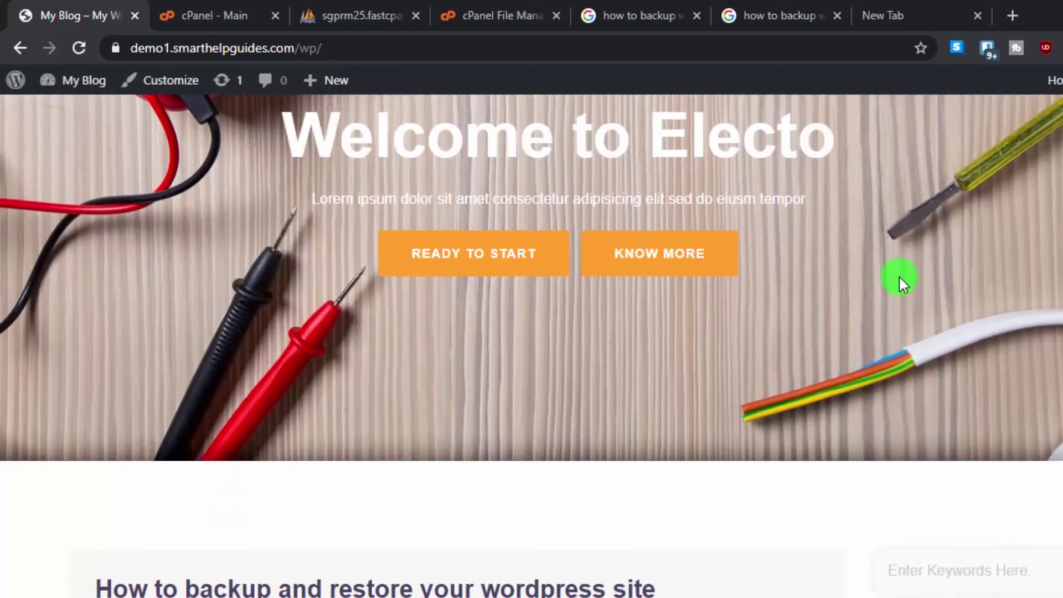
pyautogui.click(609, 235)
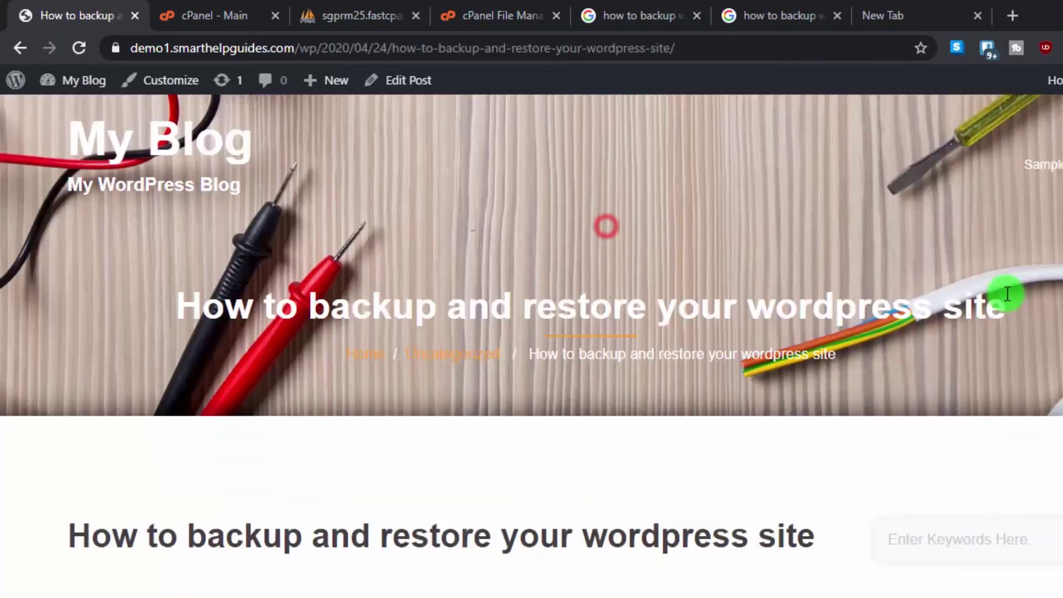